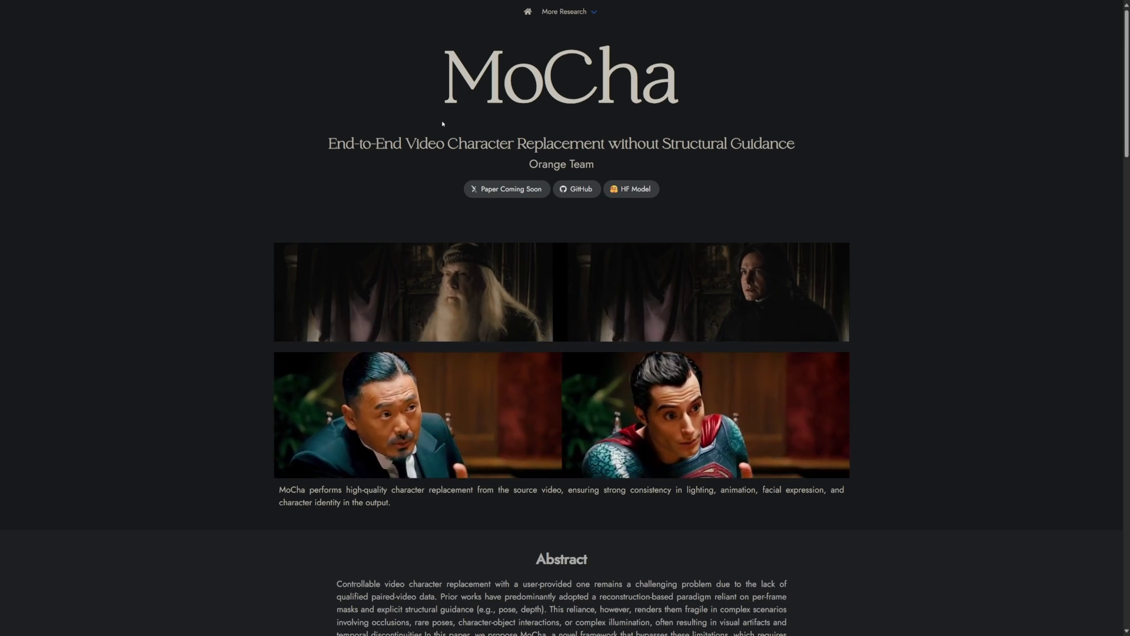
Highlight the MoCha title and the 'Video Character Replacement' subtitle on the project page
{"action": "left_click_drag", "start_coordinate": [458, 72], "coordinate": [685, 86]}
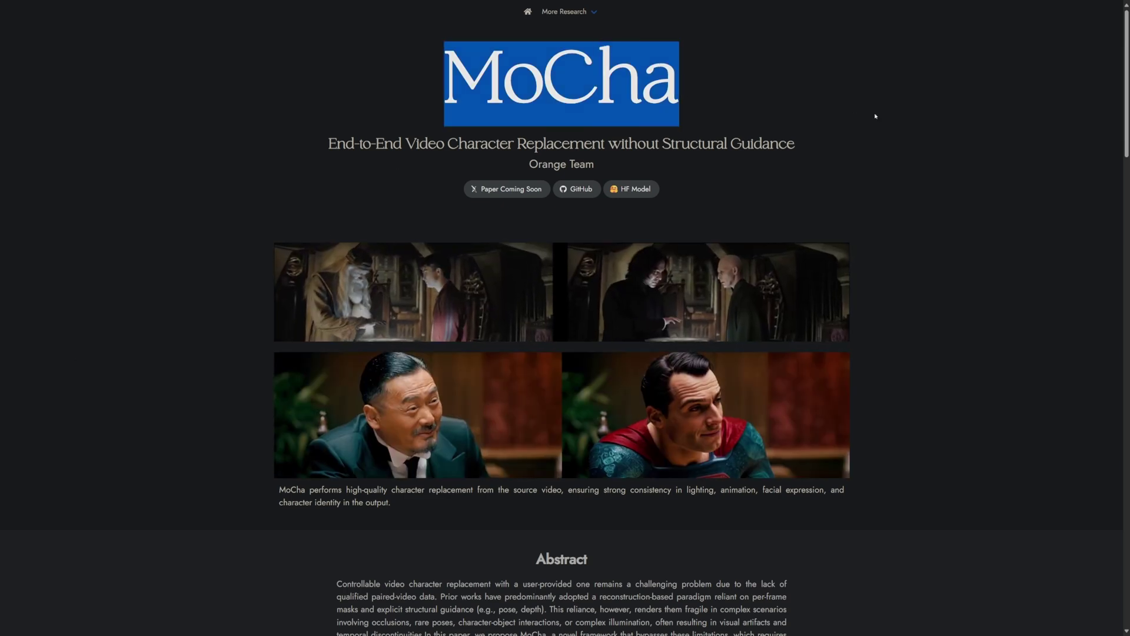
{"action": "left_click_drag", "start_coordinate": [402, 144], "coordinate": [626, 145]}
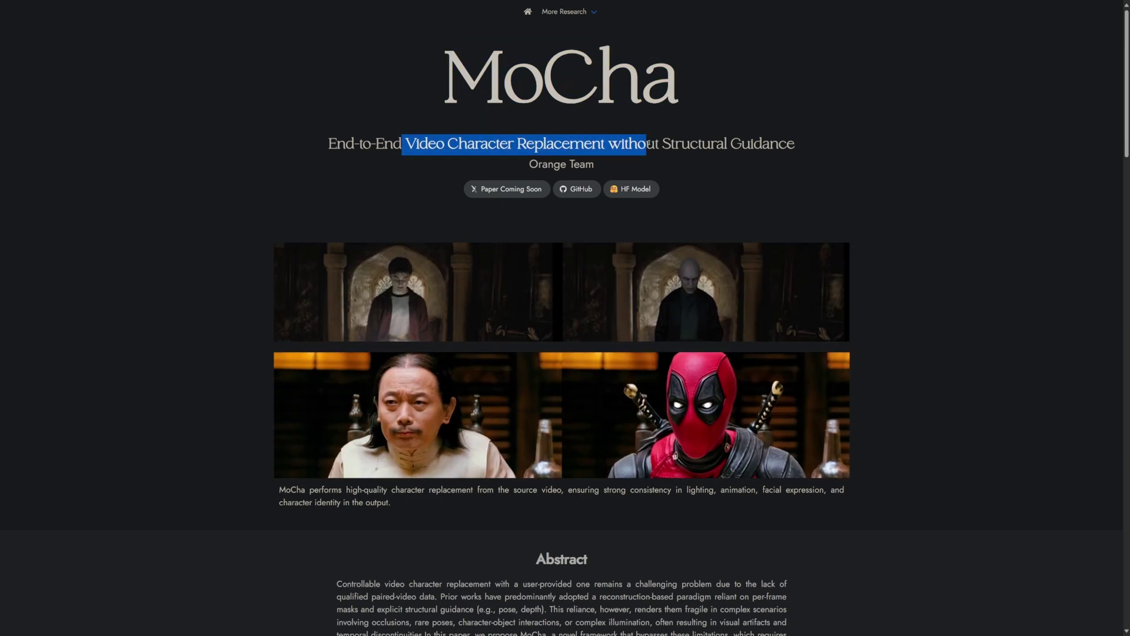
{"action": "left_click", "coordinate": [820, 176]}
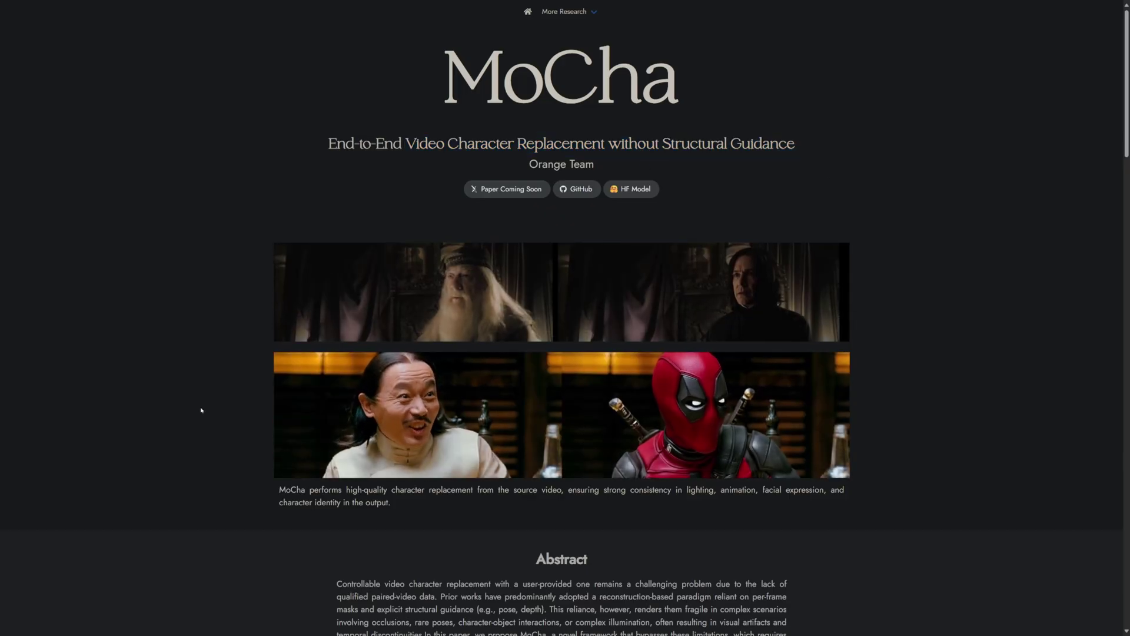
Scroll past the Abstract to the Getting Started with MoCha diagram of three inputs
{"action": "scroll", "coordinate": [202, 412], "scroll_direction": "down", "scroll_amount": 1}
{"action": "scroll", "coordinate": [206, 410], "scroll_direction": "up", "scroll_amount": 1}
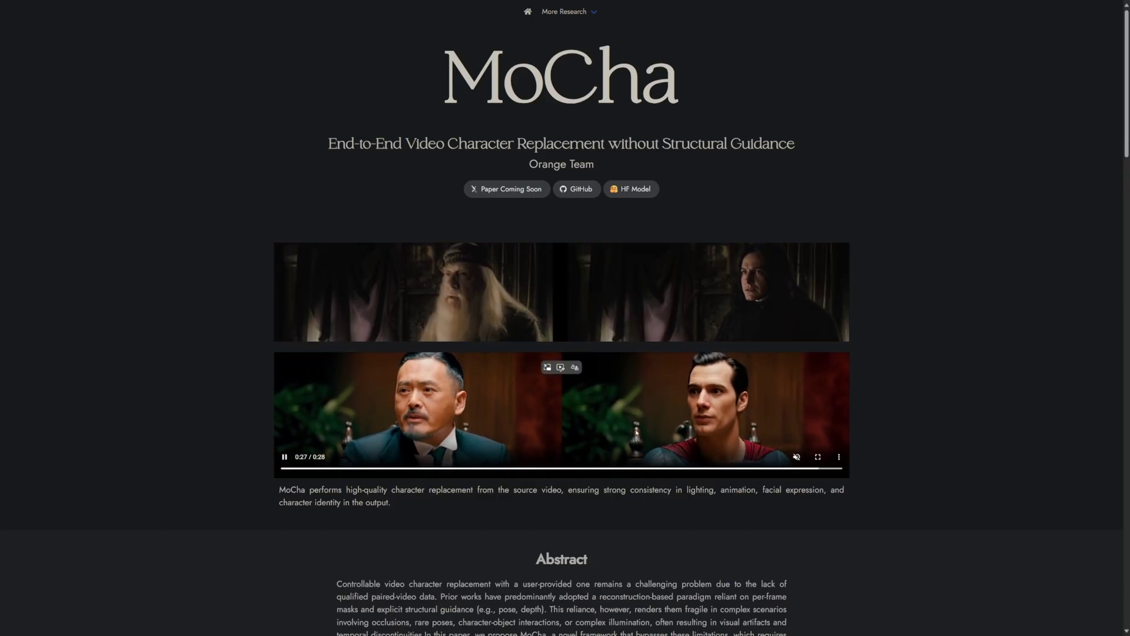
{"action": "scroll", "coordinate": [636, 433], "scroll_direction": "down", "scroll_amount": 5}
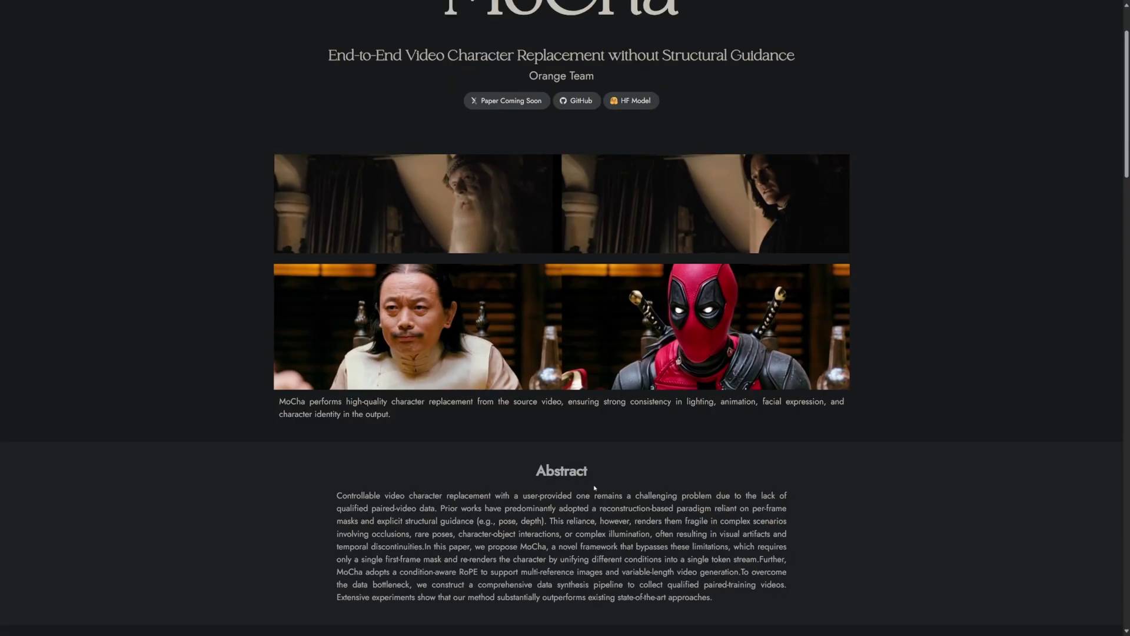
{"action": "scroll", "coordinate": [589, 483], "scroll_direction": "down", "scroll_amount": 3}
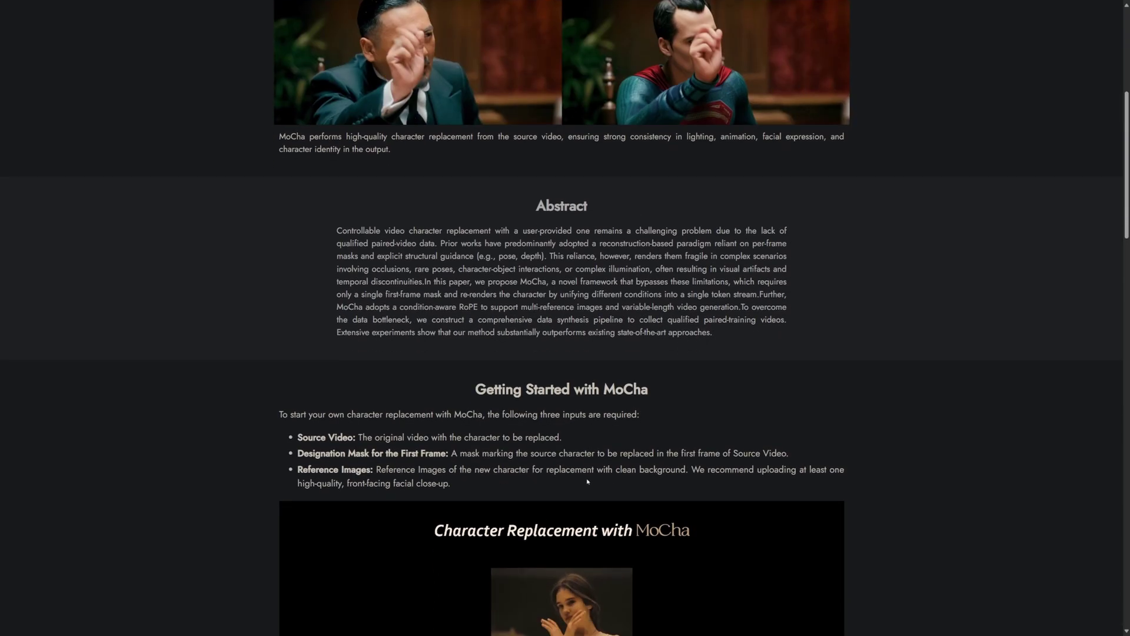
{"action": "scroll", "coordinate": [362, 430], "scroll_direction": "down", "scroll_amount": 2}
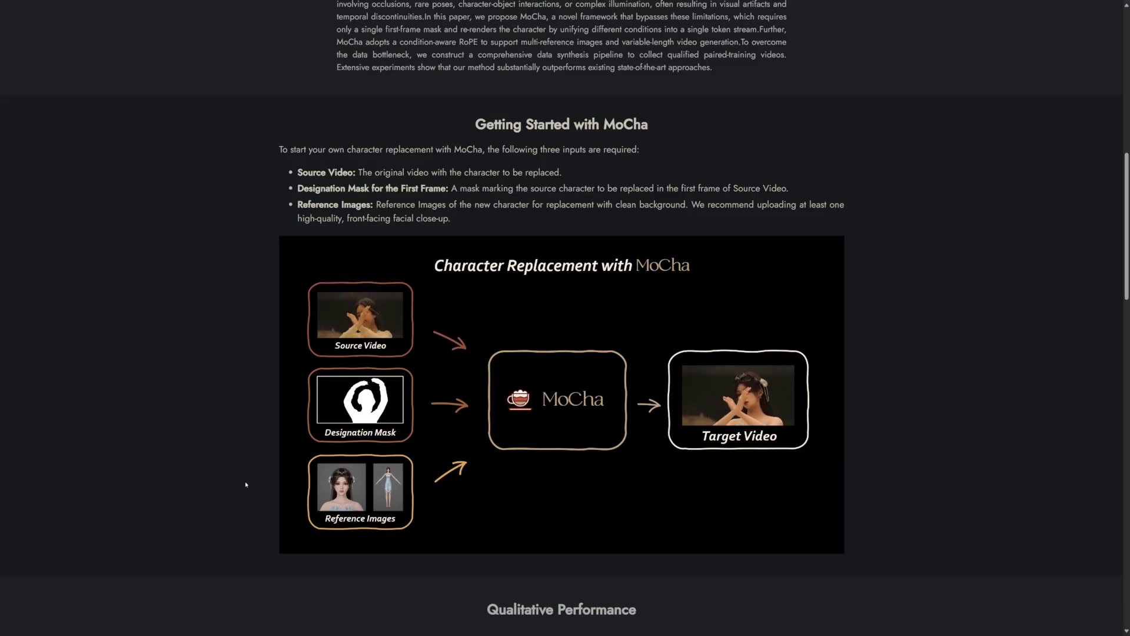
Scroll through the Qualitative Performance comparisons, then highlight the 28.6 GB step18500.ckpt size
{"action": "scroll", "coordinate": [246, 484], "scroll_direction": "down", "scroll_amount": 7}
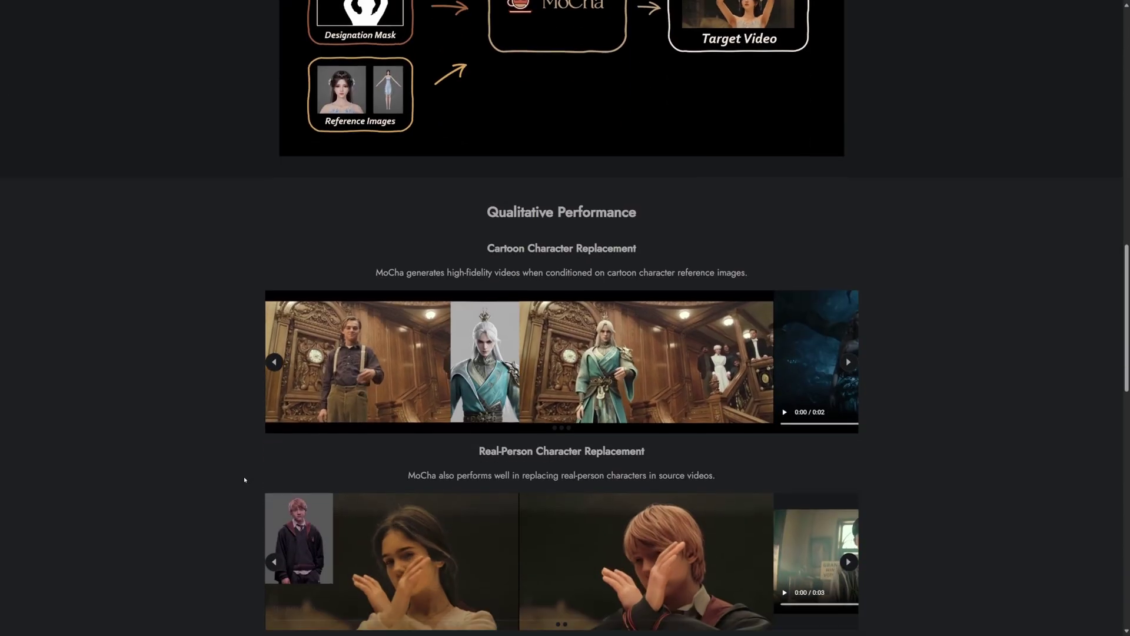
{"action": "scroll", "coordinate": [245, 476], "scroll_direction": "down", "scroll_amount": 4}
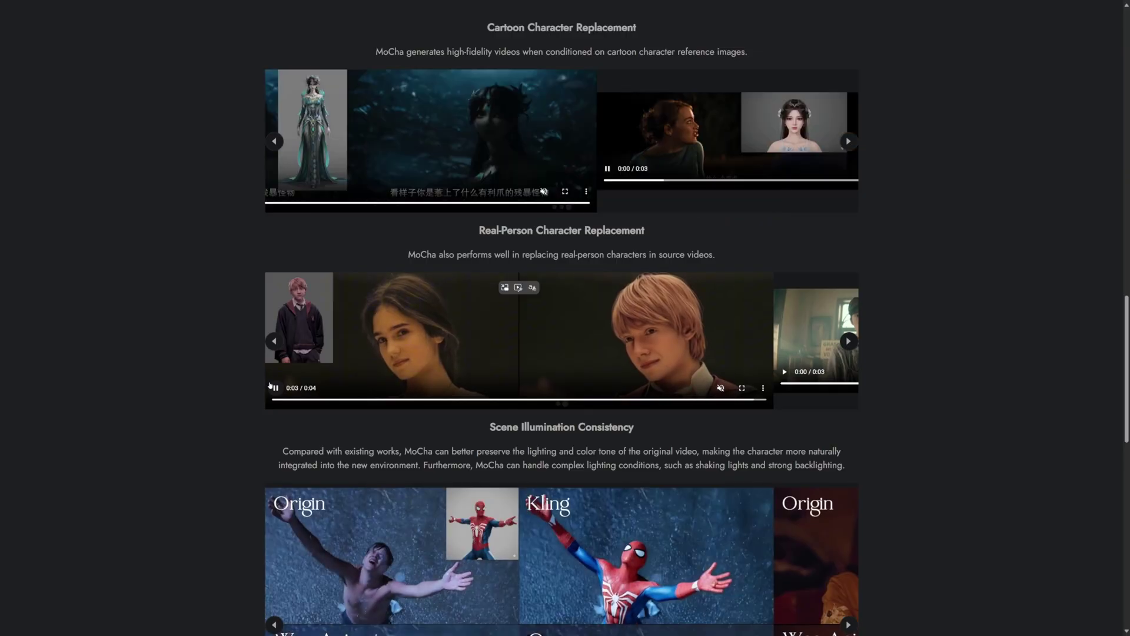
{"action": "scroll", "coordinate": [237, 379], "scroll_direction": "down", "scroll_amount": 4}
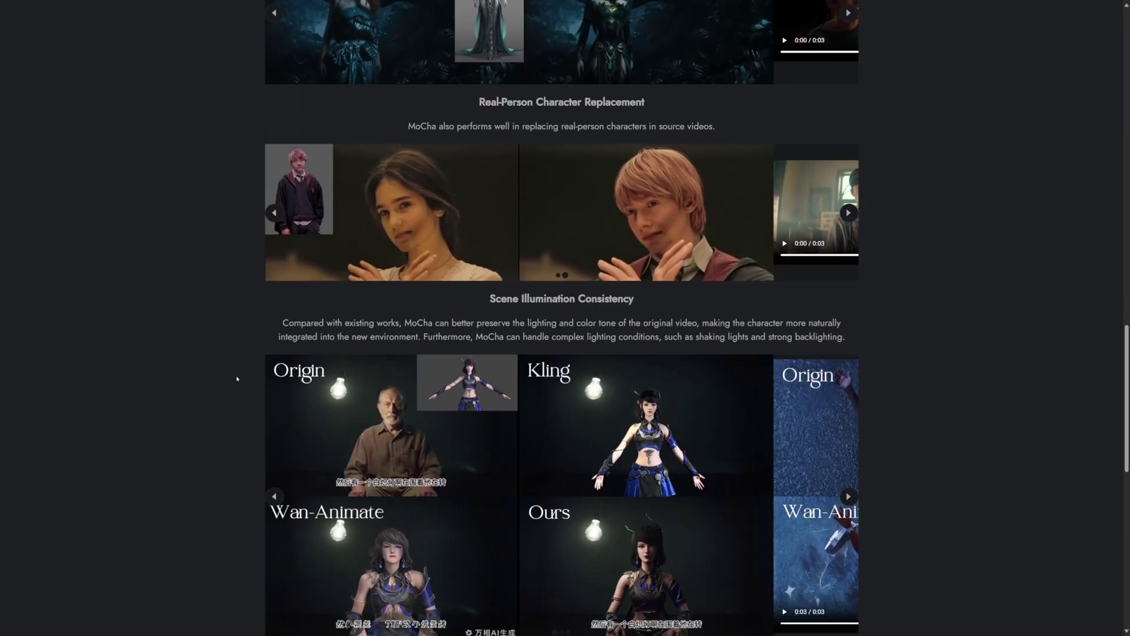
{"action": "scroll", "coordinate": [238, 379], "scroll_direction": "down", "scroll_amount": 1}
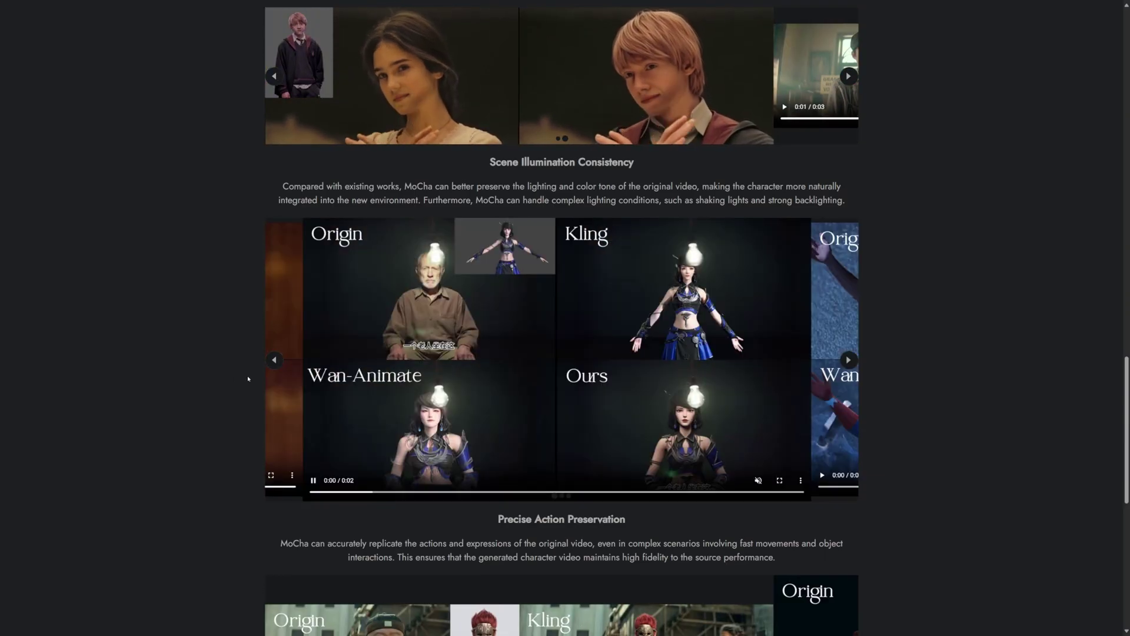
{"action": "scroll", "coordinate": [248, 378], "scroll_direction": "down", "scroll_amount": 3}
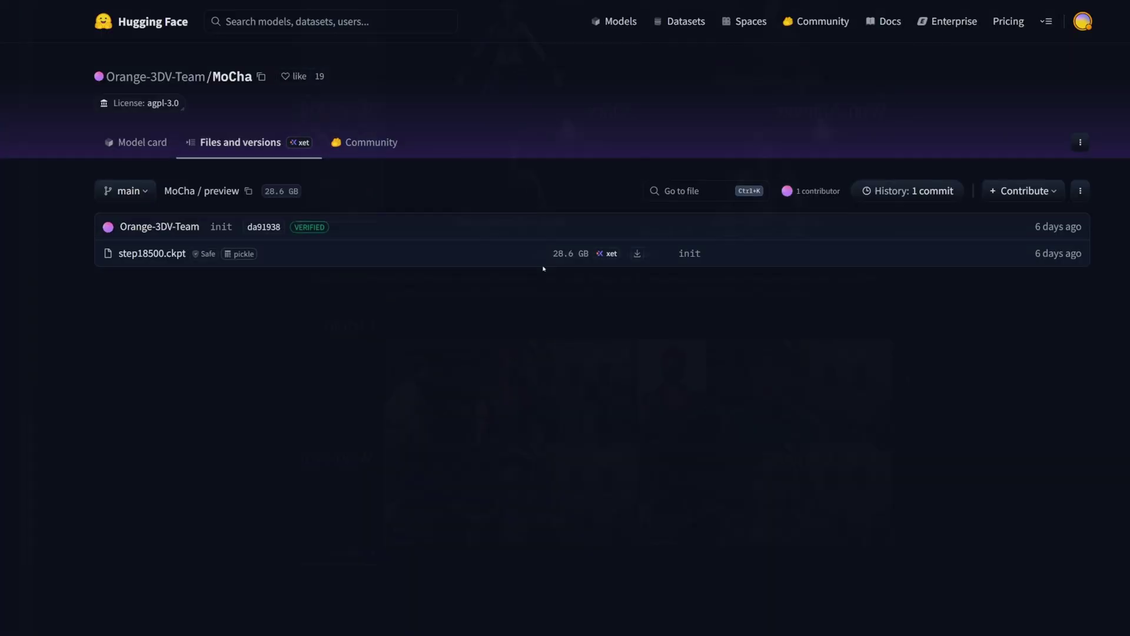
{"action": "left_click_drag", "start_coordinate": [526, 254], "coordinate": [568, 259]}
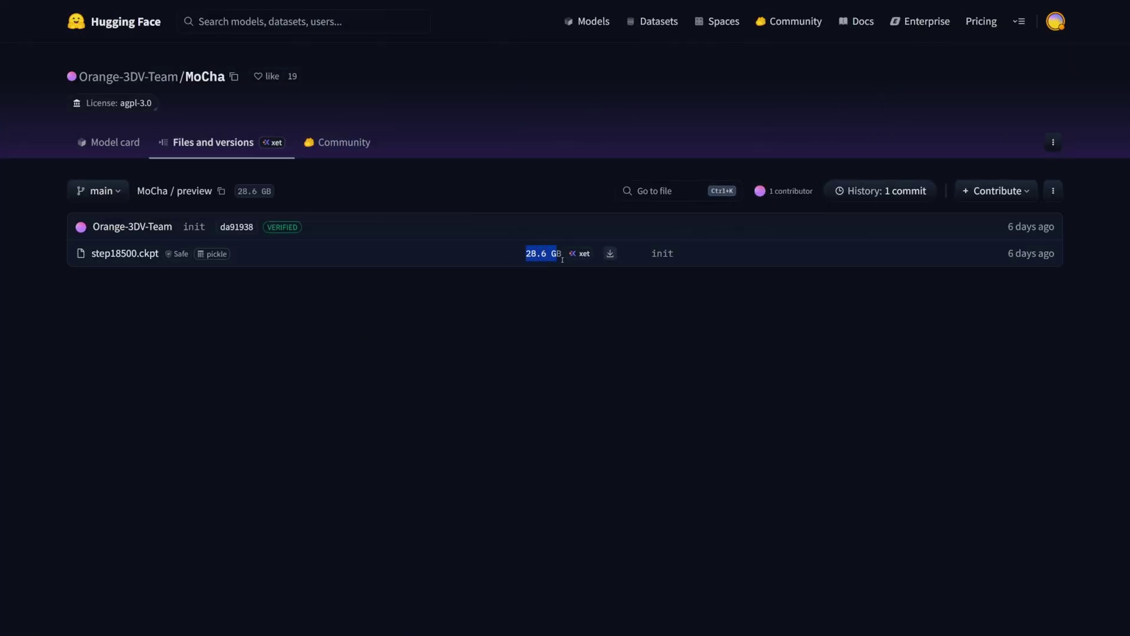
Highlight the Wan2_1_mocha-14B-preview_fp8_e4m3fn_scaled_KJ.safetensors filename in the Kijai MoCha folder
{"action": "left_click", "coordinate": [565, 317]}
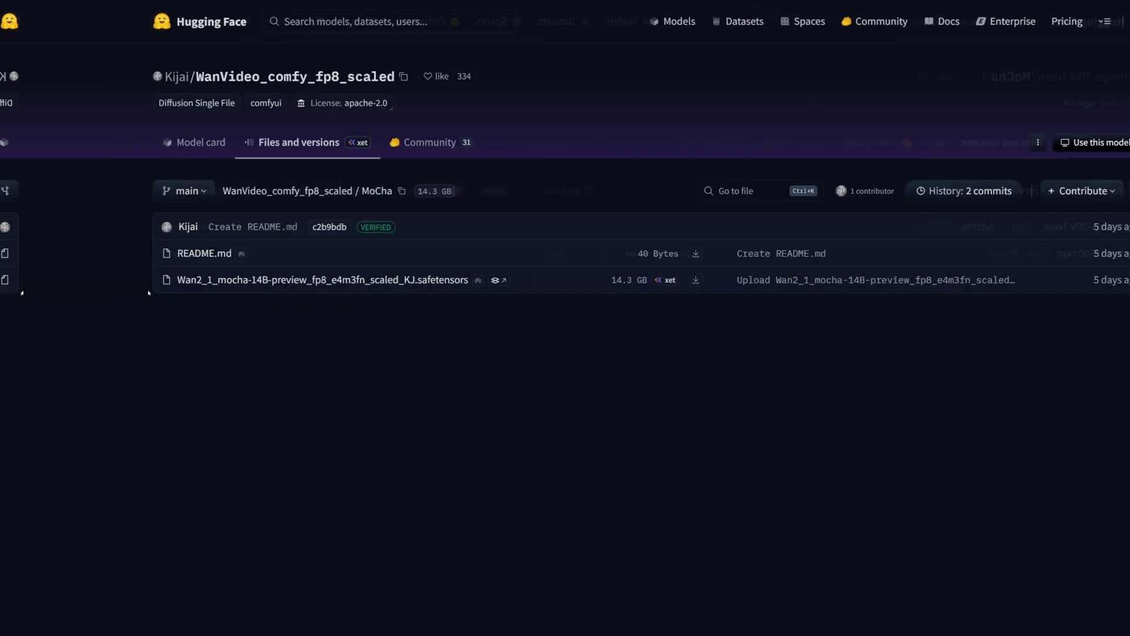
{"action": "left_click_drag", "start_coordinate": [91, 280], "coordinate": [289, 282]}
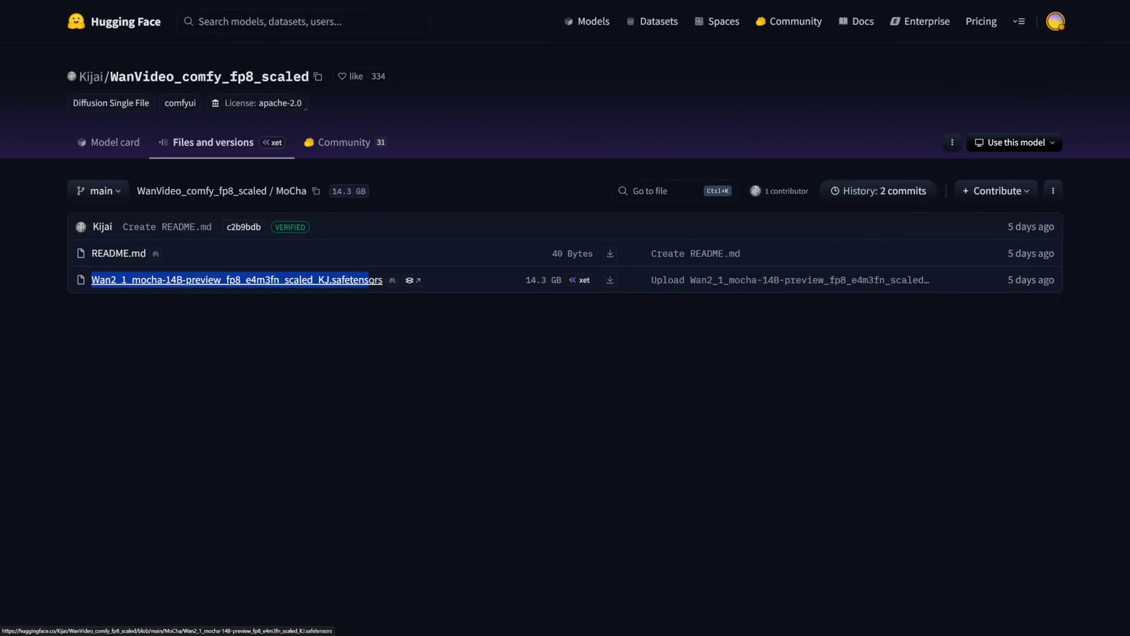
{"action": "left_click_drag", "start_coordinate": [380, 281], "coordinate": [385, 311]}
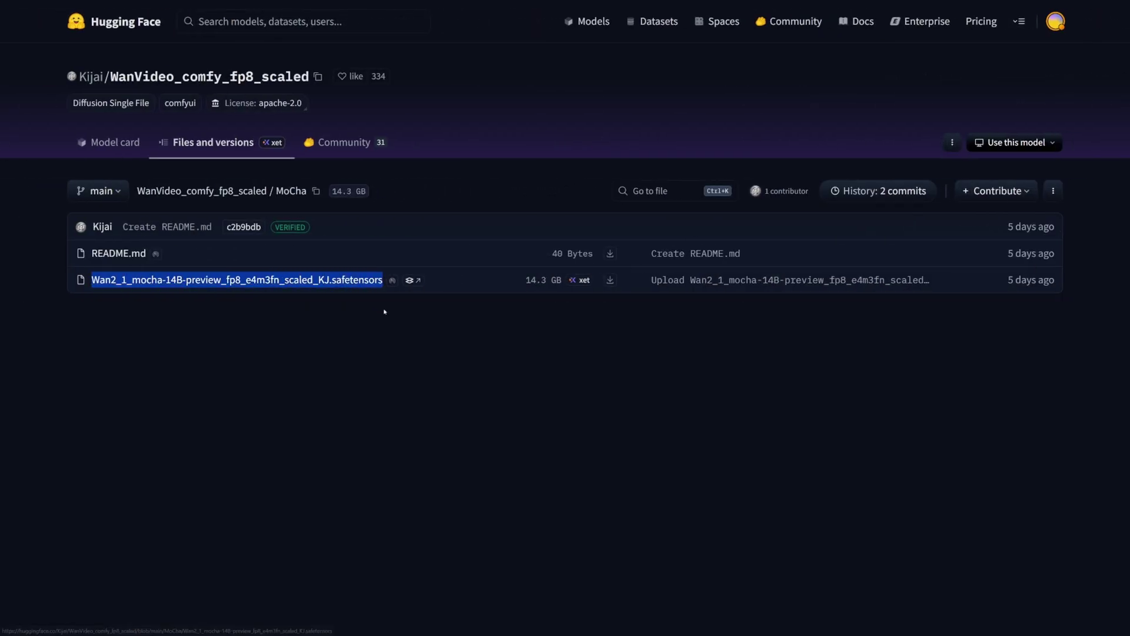
{"action": "left_click", "coordinate": [429, 325]}
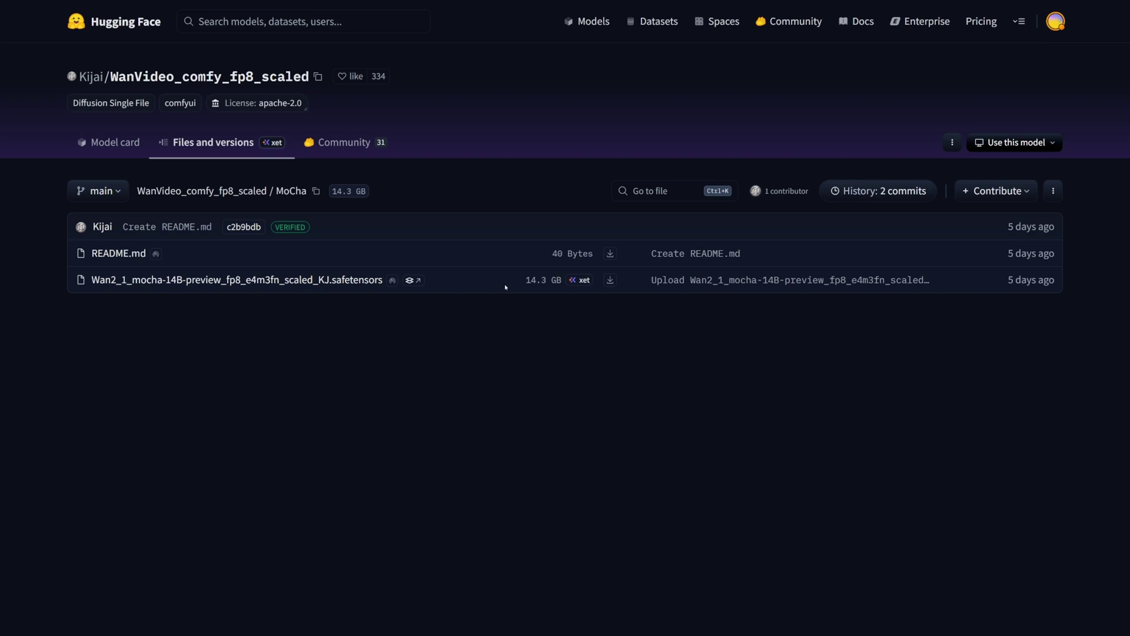
Highlight the 14.3 GB model size, then zoom the MoCha workflow onto its model-links Note
{"action": "left_click_drag", "start_coordinate": [505, 287], "coordinate": [562, 282]}
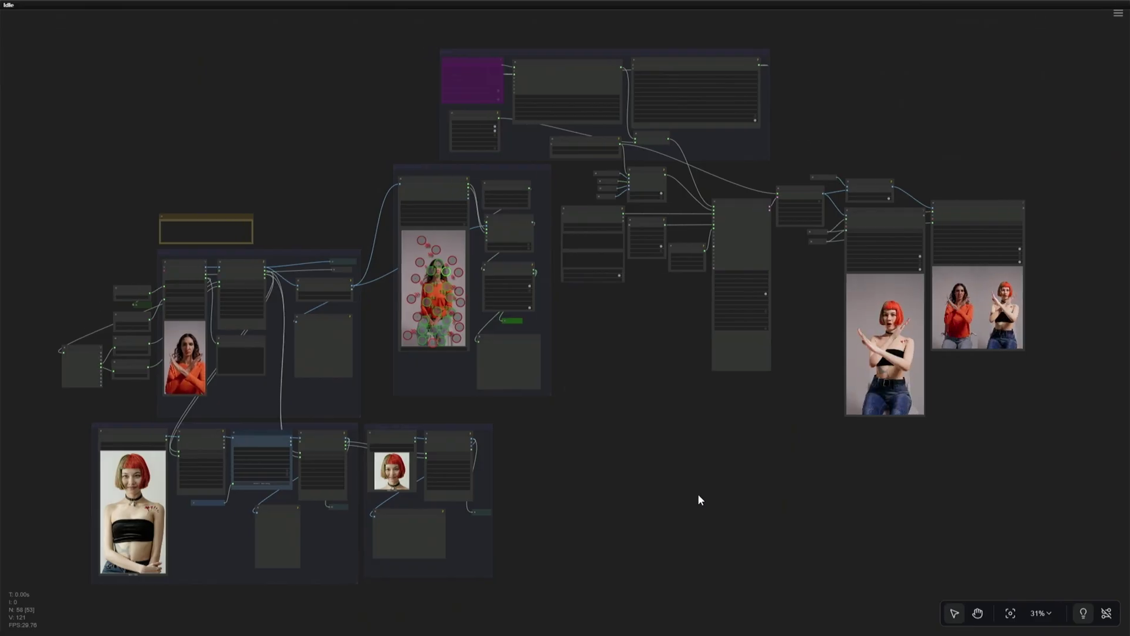
{"action": "scroll", "coordinate": [699, 499], "scroll_direction": "up", "scroll_amount": 1}
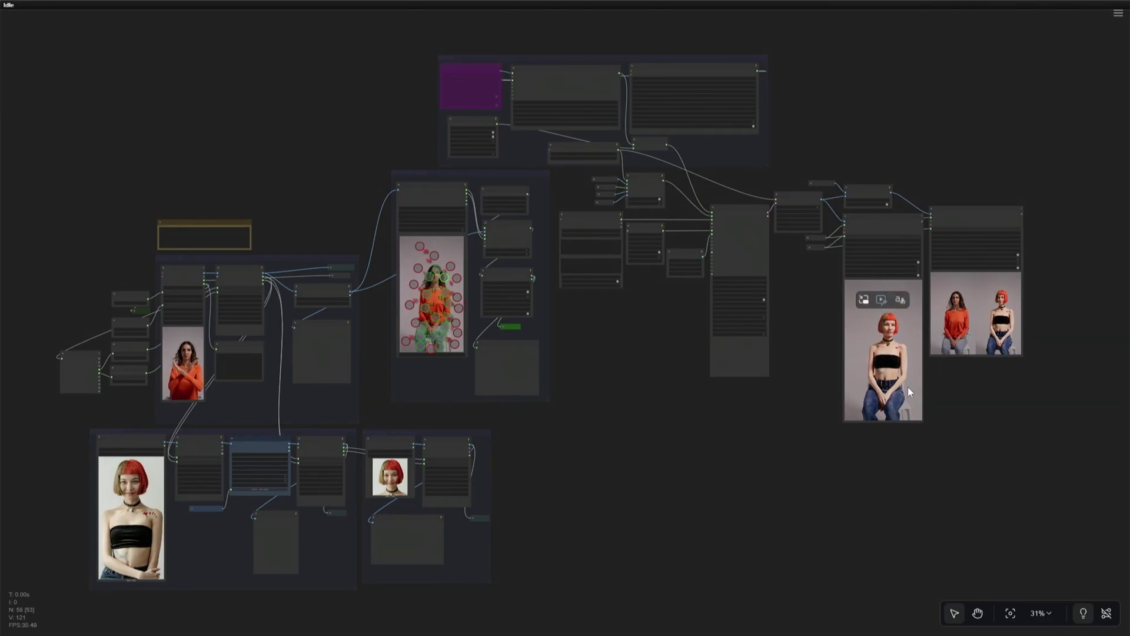
{"action": "scroll", "coordinate": [543, 461], "scroll_direction": "up", "scroll_amount": 6}
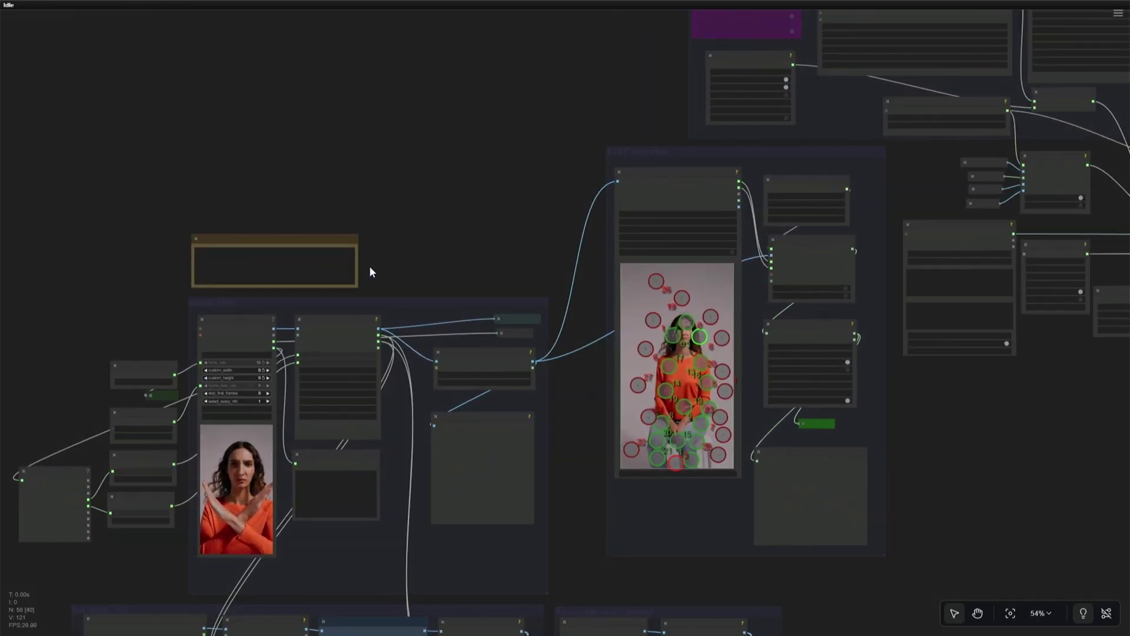
{"action": "left_click_drag", "start_coordinate": [371, 271], "coordinate": [422, 214]}
Pan the workflow down to the Points Editor and Load Reference Image groups
{"action": "scroll", "coordinate": [422, 214], "scroll_direction": "up", "scroll_amount": 6}
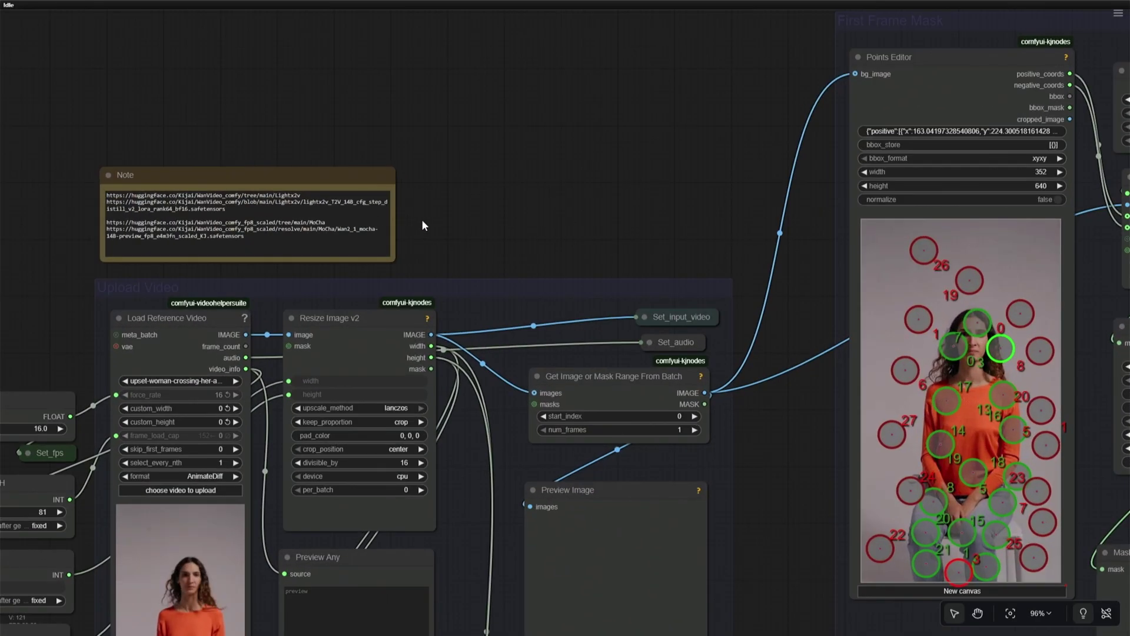
{"action": "scroll", "coordinate": [421, 219], "scroll_direction": "down", "scroll_amount": 8}
{"action": "left_click_drag", "start_coordinate": [643, 497], "coordinate": [608, 252]}
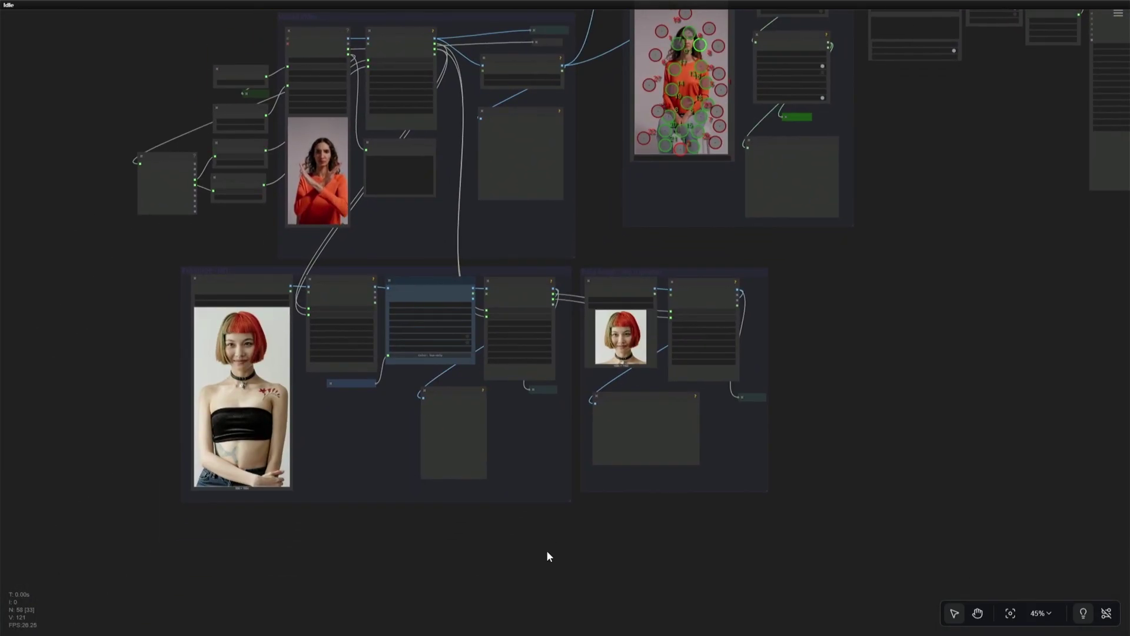
{"action": "scroll", "coordinate": [546, 549], "scroll_direction": "up", "scroll_amount": 3}
{"action": "left_click_drag", "start_coordinate": [546, 562], "coordinate": [522, 455]}
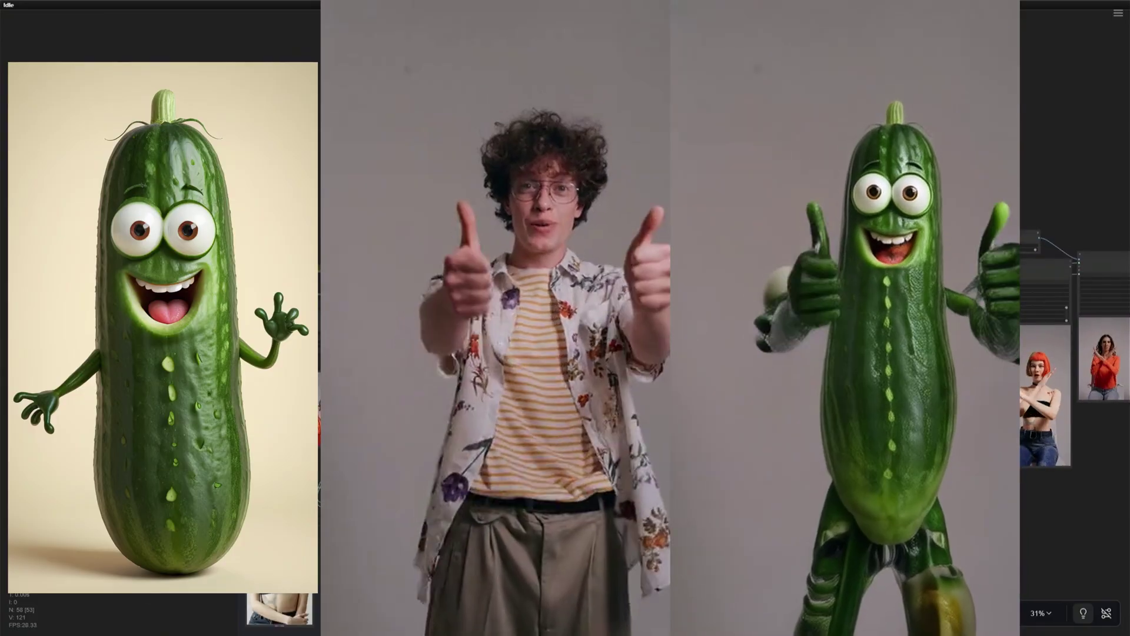
{"action": "scroll", "coordinate": [565, 318], "scroll_direction": "up", "scroll_amount": 5}
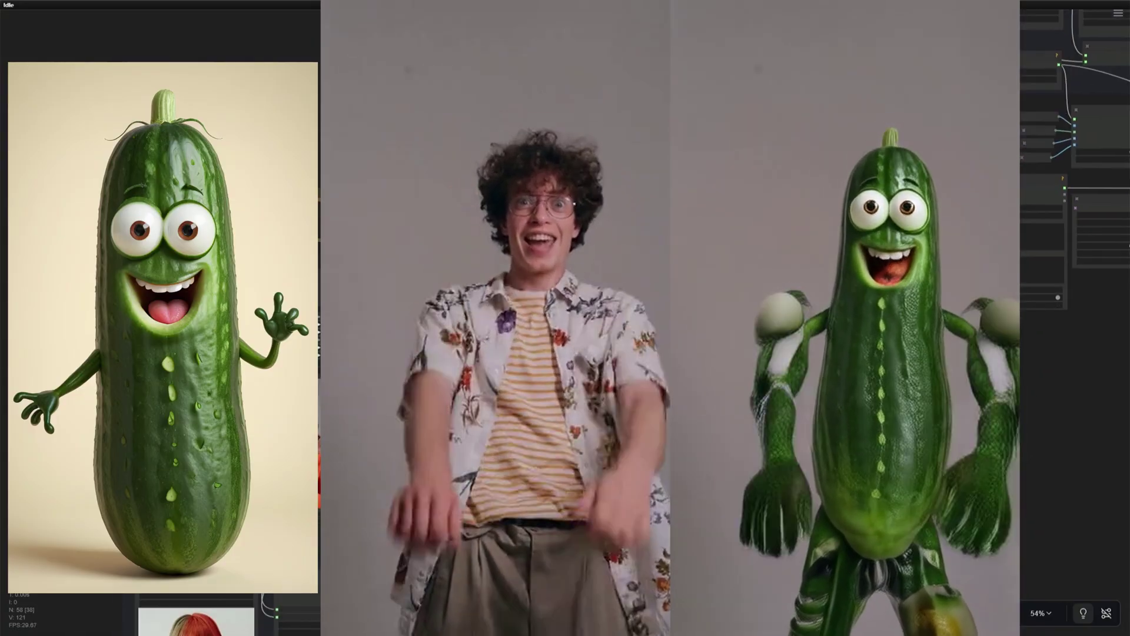
{"action": "scroll", "coordinate": [565, 318], "scroll_direction": "up", "scroll_amount": 2}
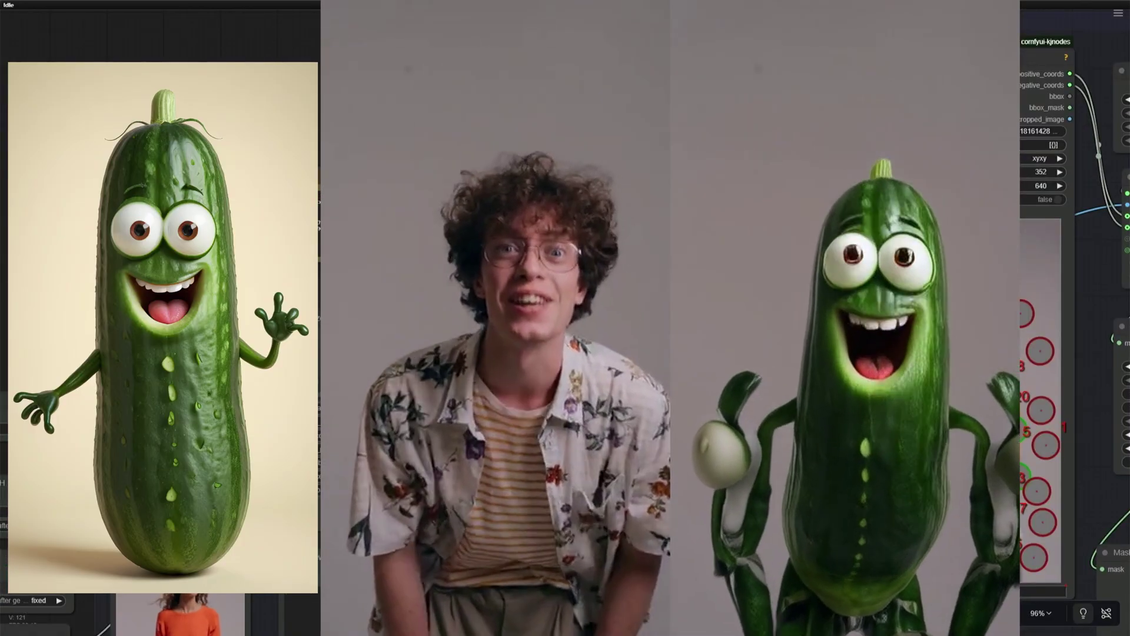
{"action": "scroll", "coordinate": [565, 317], "scroll_direction": "down", "scroll_amount": 7}
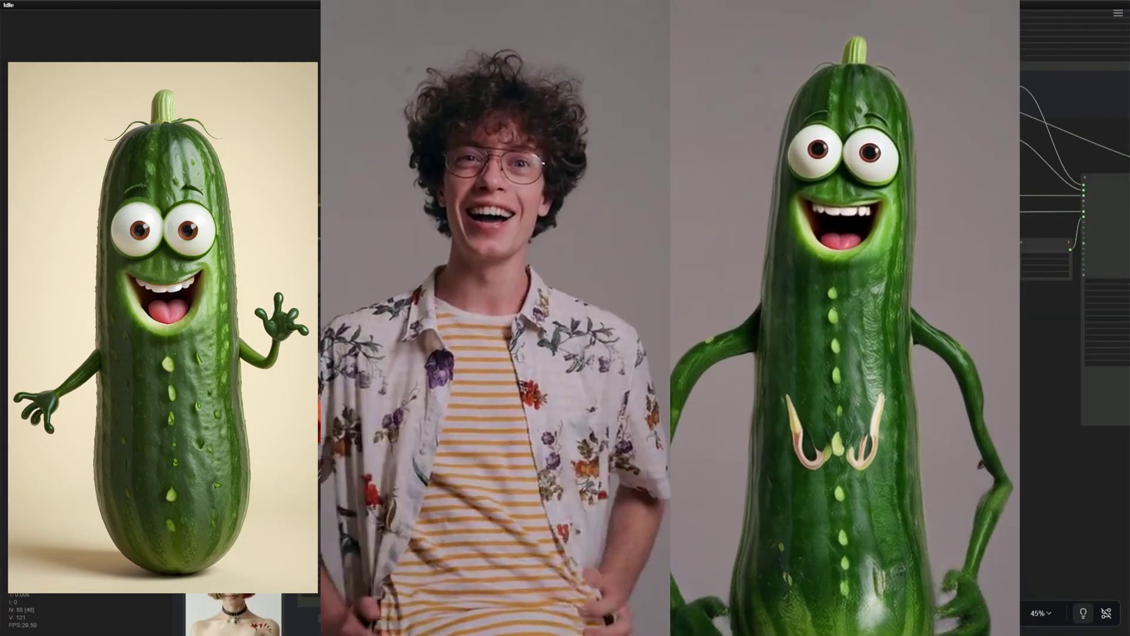
{"action": "scroll", "coordinate": [565, 318], "scroll_direction": "down", "scroll_amount": 2}
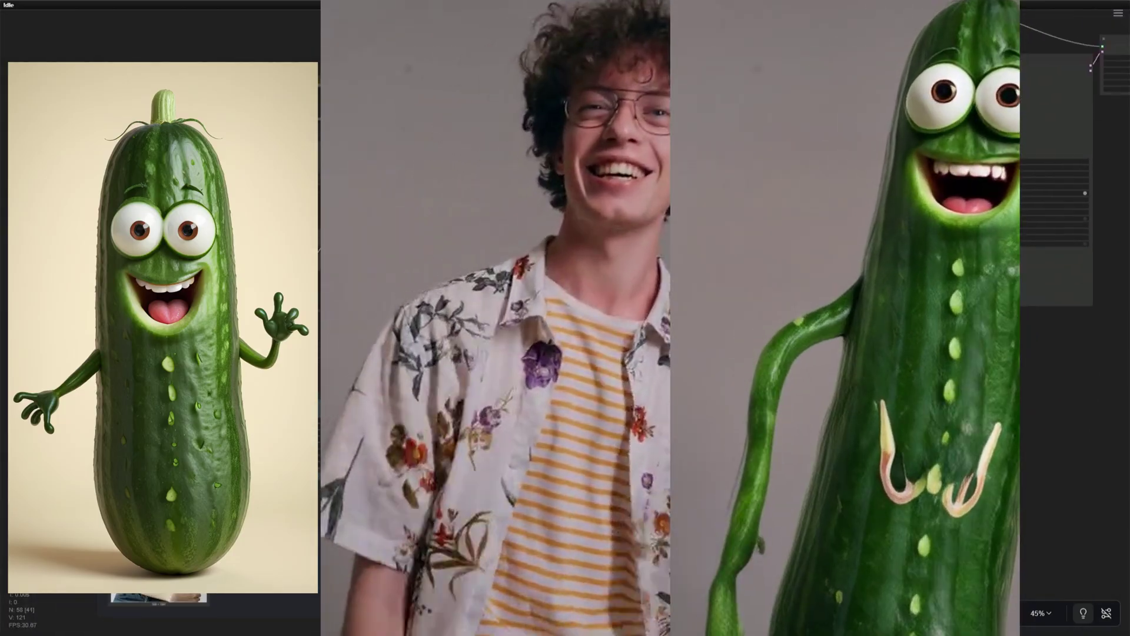
{"action": "scroll", "coordinate": [1075, 318], "scroll_direction": "up", "scroll_amount": 2}
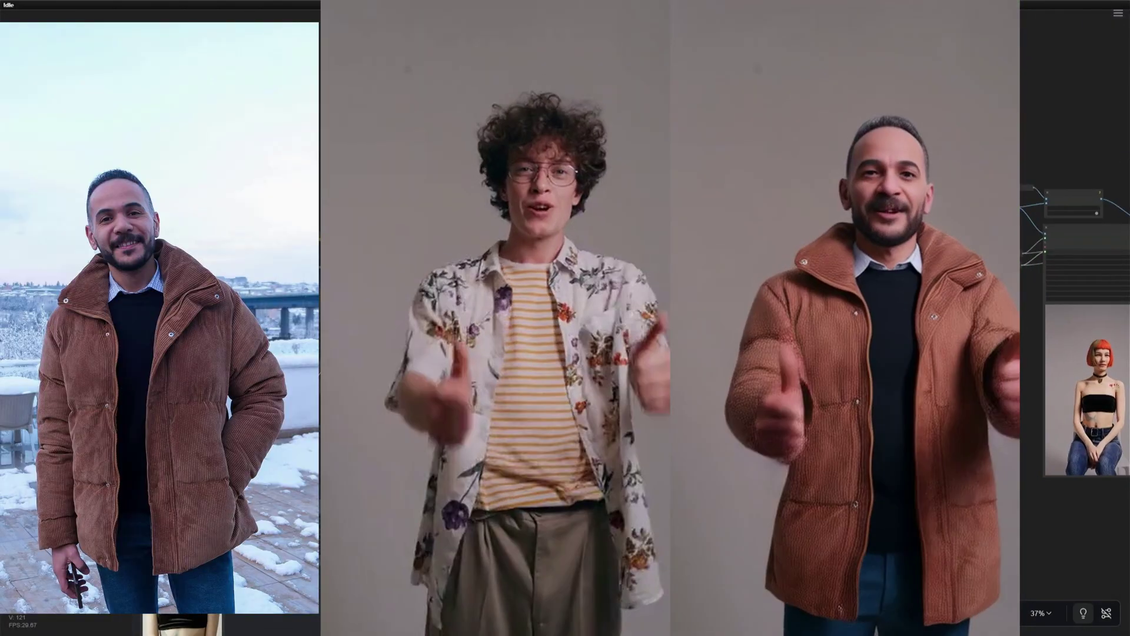
{"action": "scroll", "coordinate": [1075, 235], "scroll_direction": "up", "scroll_amount": 2}
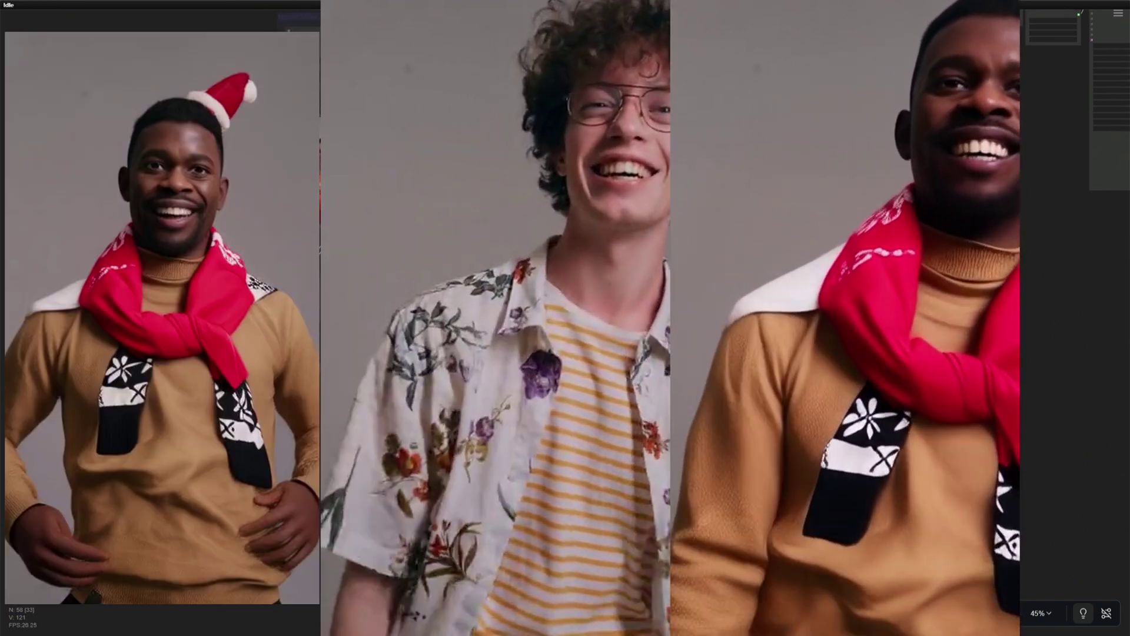
{"action": "scroll", "coordinate": [1075, 235], "scroll_direction": "up", "scroll_amount": 2}
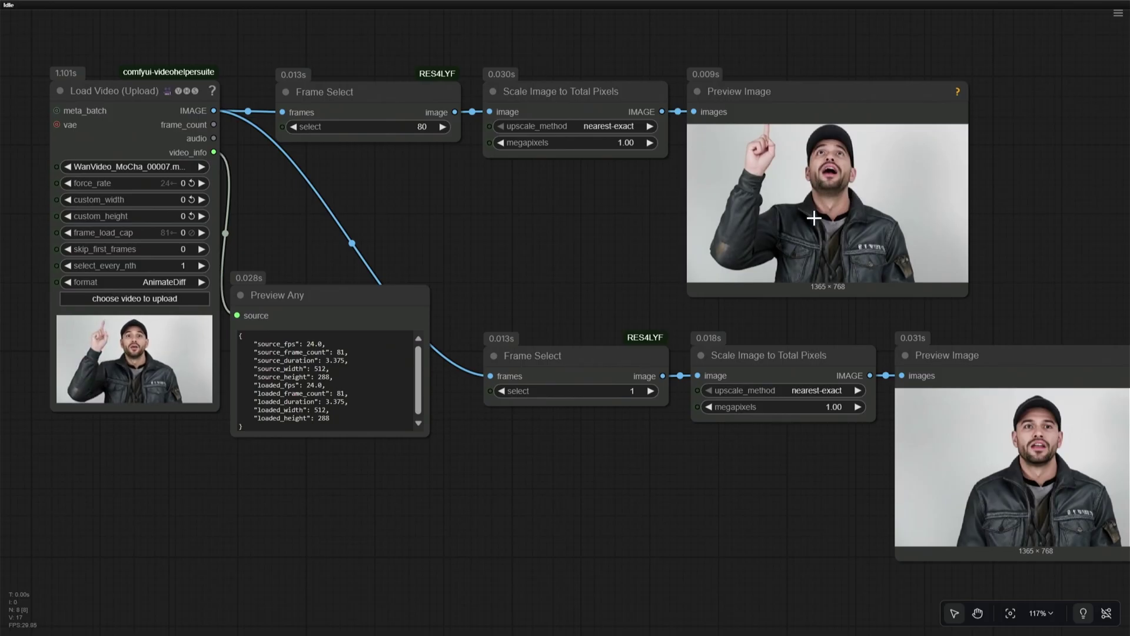
Zoom the canvas onto the Load Reference Image node holding woman-face.jpg
{"action": "scroll", "coordinate": [616, 273], "scroll_direction": "down", "scroll_amount": 1}
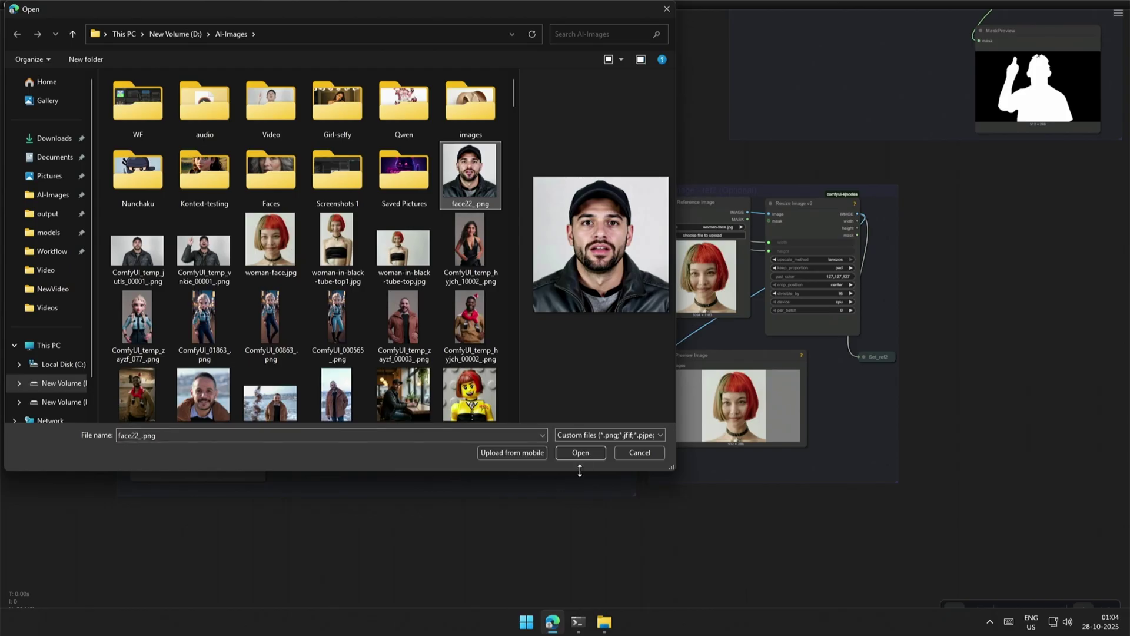
Load face22_.png as the reference image and shift the view across the workflow
{"action": "left_click", "coordinate": [580, 453]}
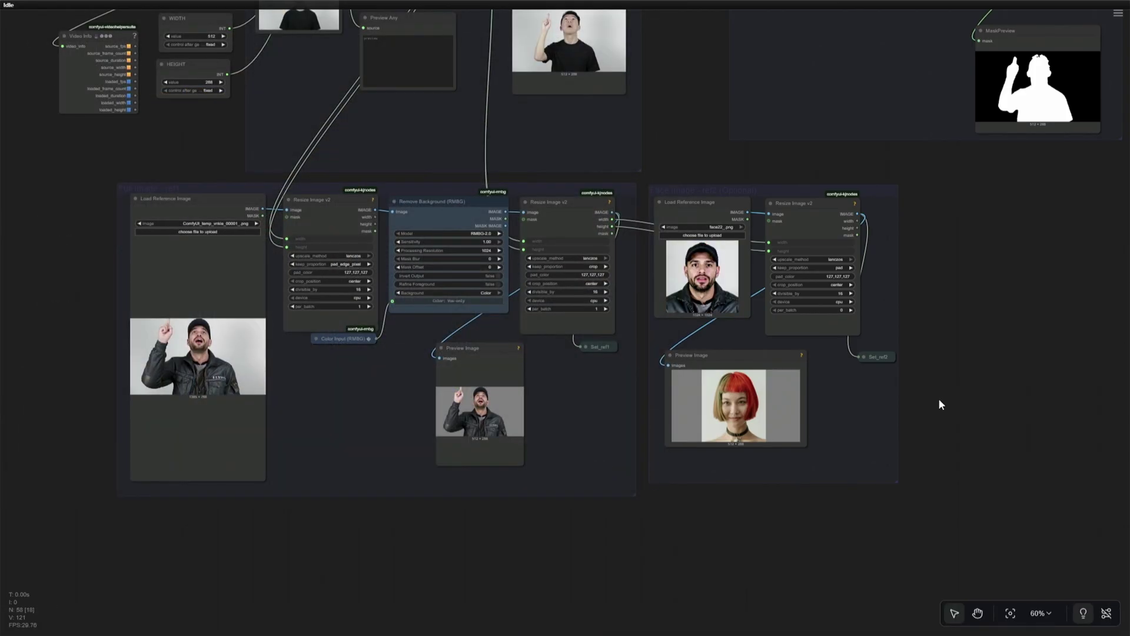
{"action": "scroll", "coordinate": [940, 397], "scroll_direction": "down", "scroll_amount": 3}
{"action": "left_click_drag", "start_coordinate": [940, 400], "coordinate": [446, 487]}
{"action": "scroll", "coordinate": [671, 477], "scroll_direction": "down", "scroll_amount": 1}
Copy the 270.58-second run time from the console, then move to the Video Combine preview
{"action": "left_click_drag", "start_coordinate": [147, 394], "coordinate": [226, 392]}
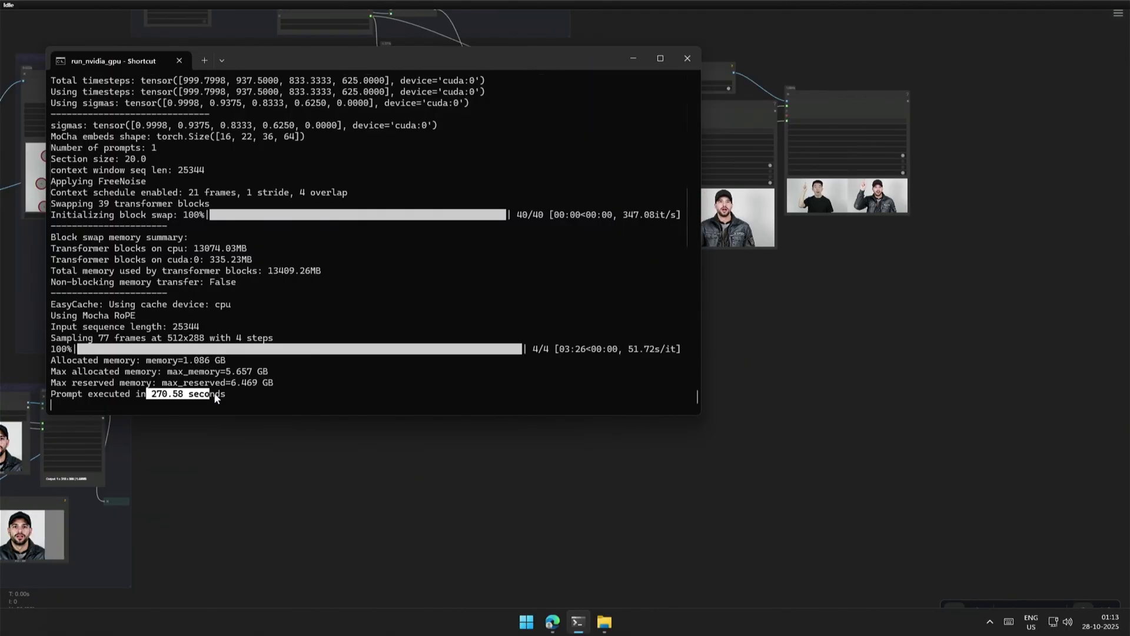
{"action": "key", "text": "ctrl+c"}
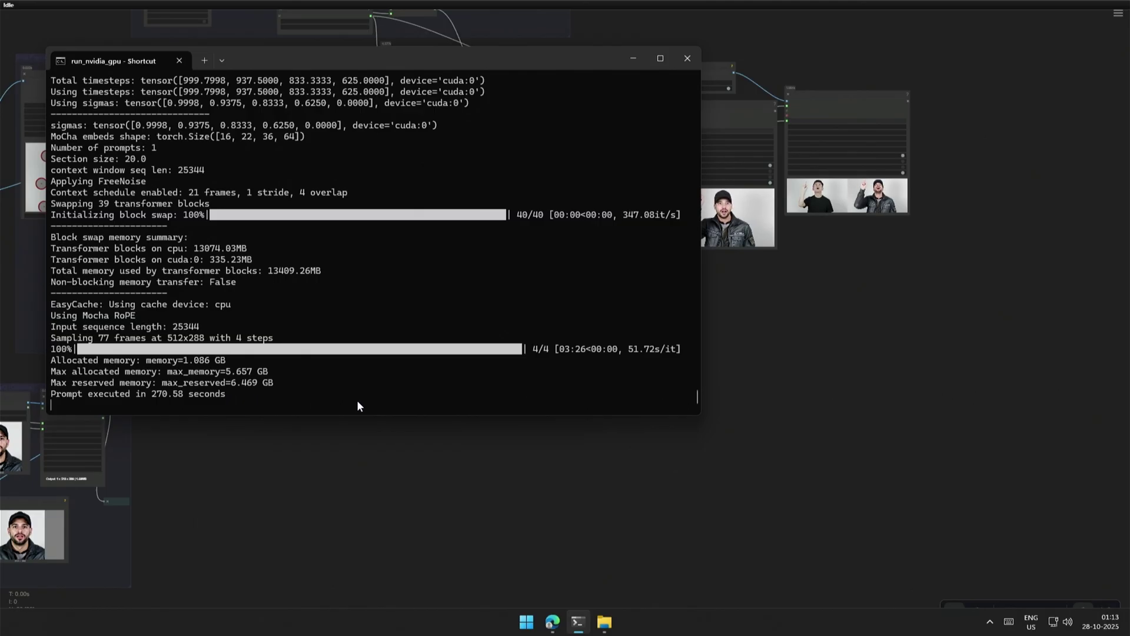
{"action": "left_click", "coordinate": [755, 288]}
{"action": "scroll", "coordinate": [782, 285], "scroll_direction": "up", "scroll_amount": 10}
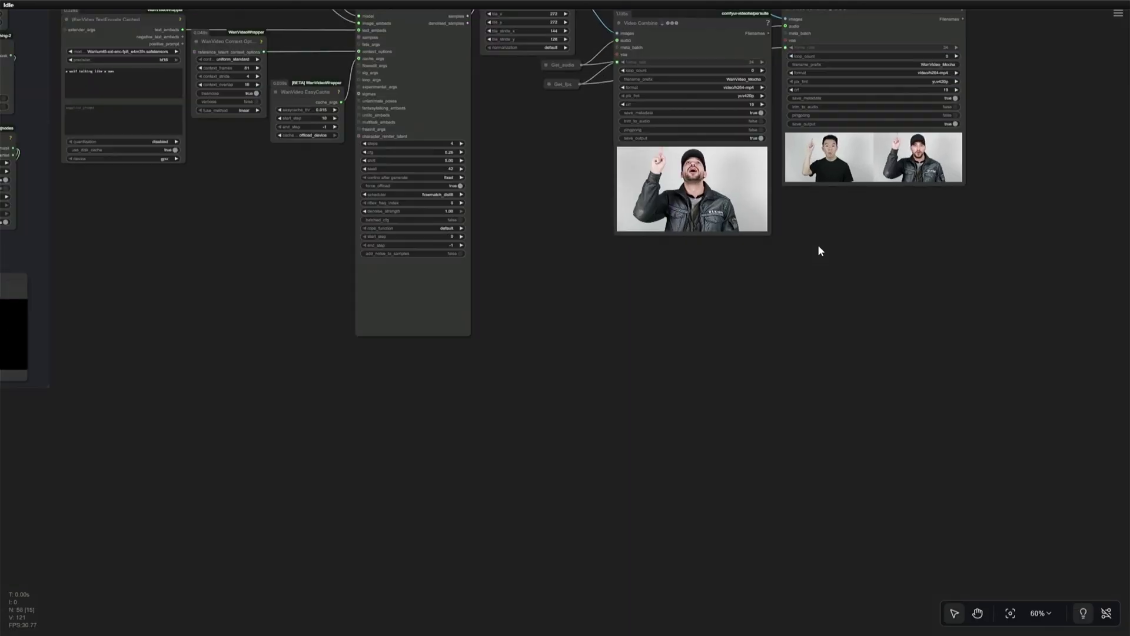
{"action": "left_click_drag", "start_coordinate": [820, 250], "coordinate": [790, 333]}
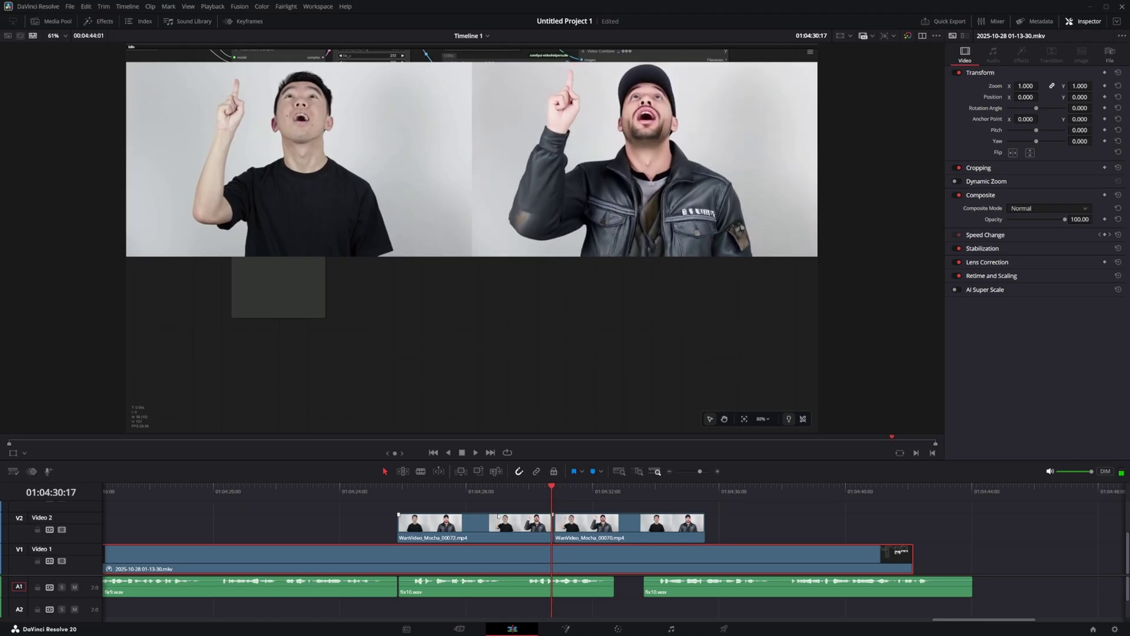
Zoom the DaVinci Resolve timeline in on the WanVideo_Mocha clips on Video 2
{"action": "scroll", "coordinate": [599, 496], "scroll_direction": "up", "scroll_amount": 2}
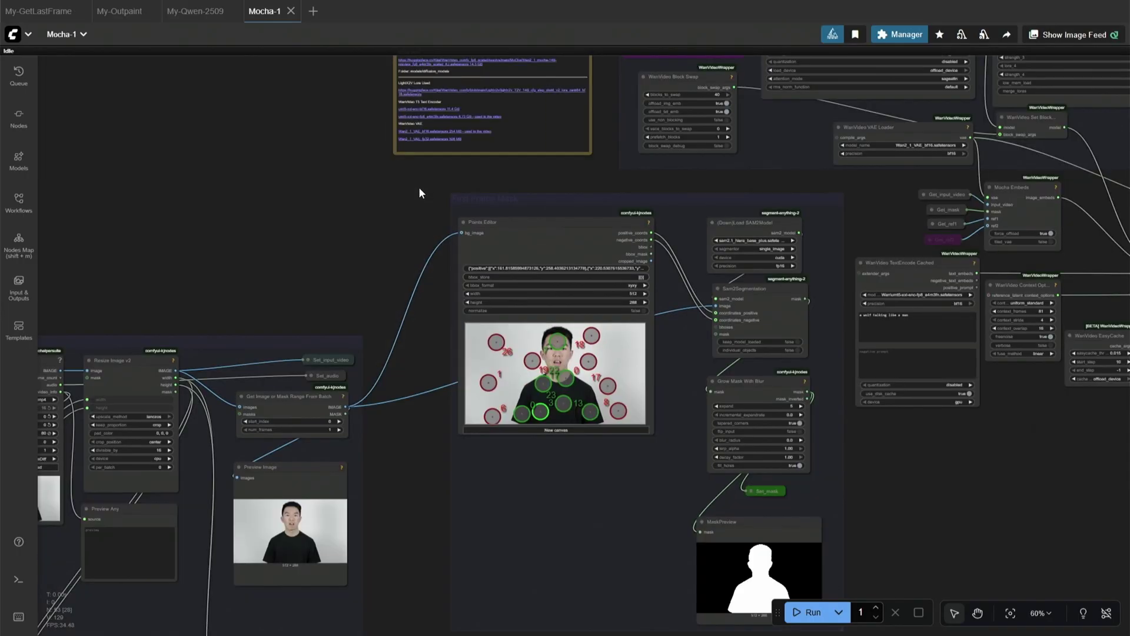
{"action": "scroll", "coordinate": [391, 391], "scroll_direction": "up", "scroll_amount": 3}
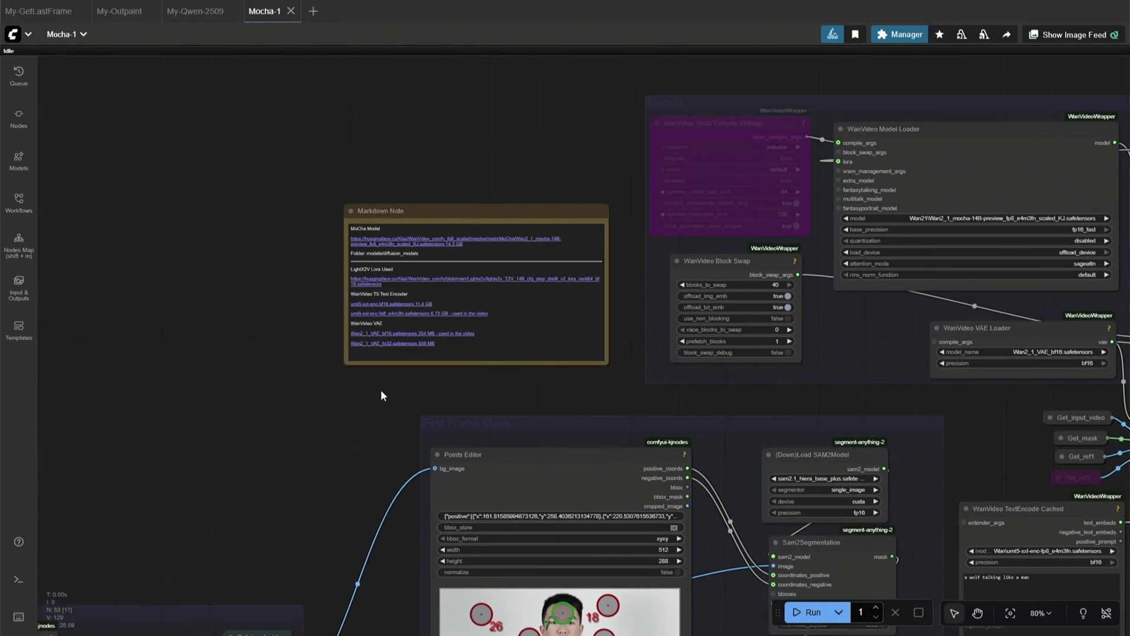
Zoom into the model-download Markdown Note, out to the full graph, then into Upload Video
{"action": "scroll", "coordinate": [386, 400], "scroll_direction": "up", "scroll_amount": 4}
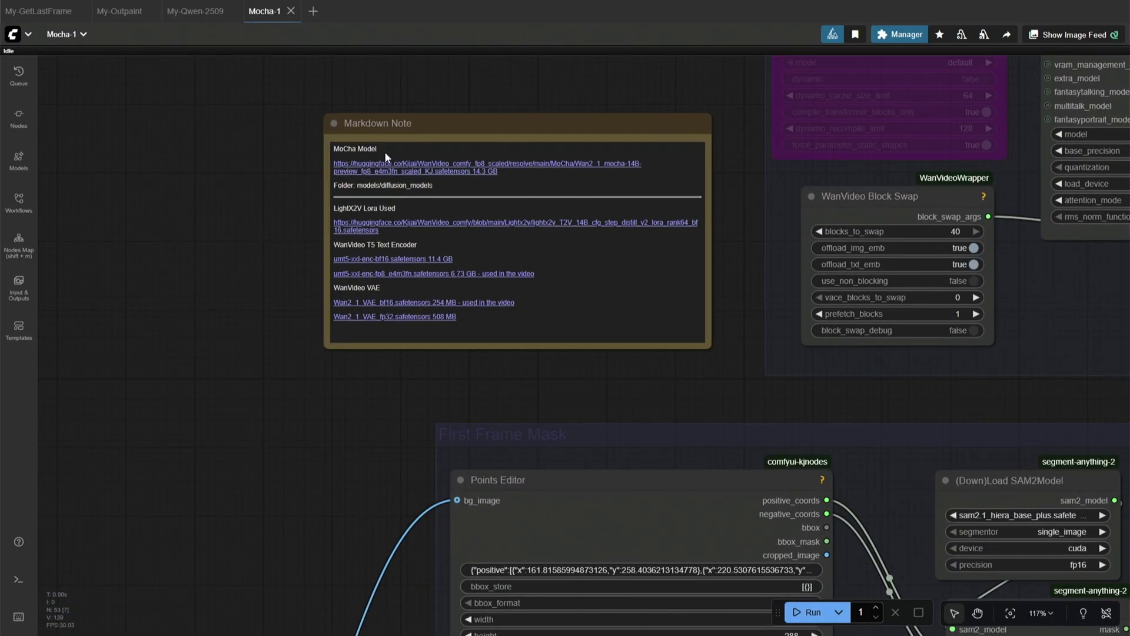
{"action": "scroll", "coordinate": [363, 228], "scroll_direction": "down", "scroll_amount": 8}
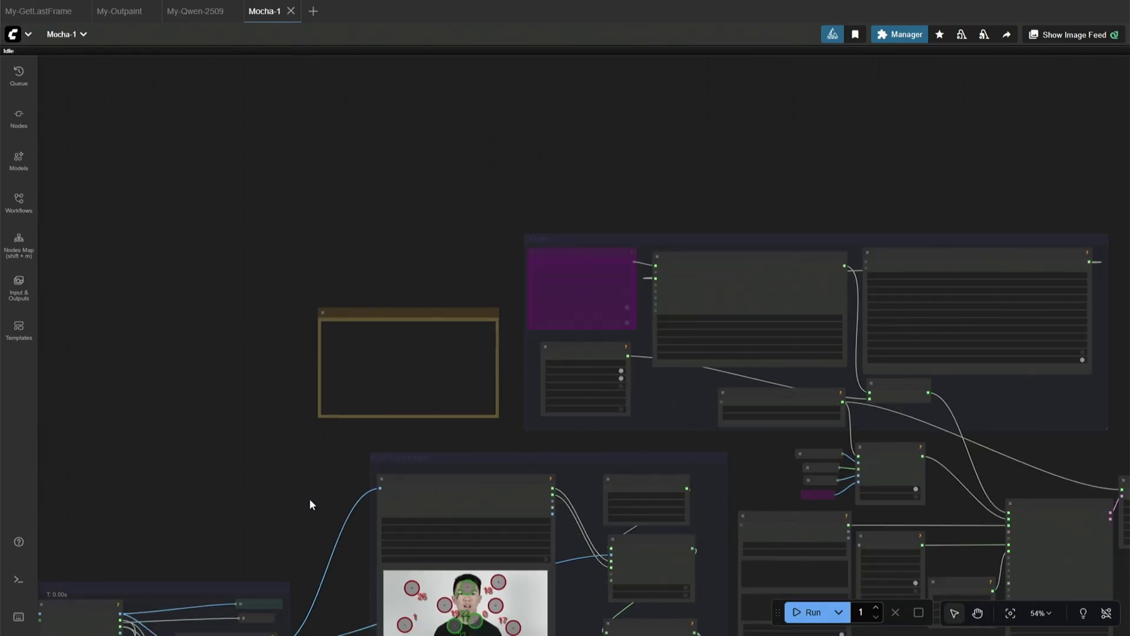
{"action": "scroll", "coordinate": [310, 513], "scroll_direction": "down", "scroll_amount": 3}
{"action": "scroll", "coordinate": [328, 214], "scroll_direction": "down", "scroll_amount": 3}
{"action": "left_click_drag", "start_coordinate": [270, 305], "coordinate": [394, 576]}
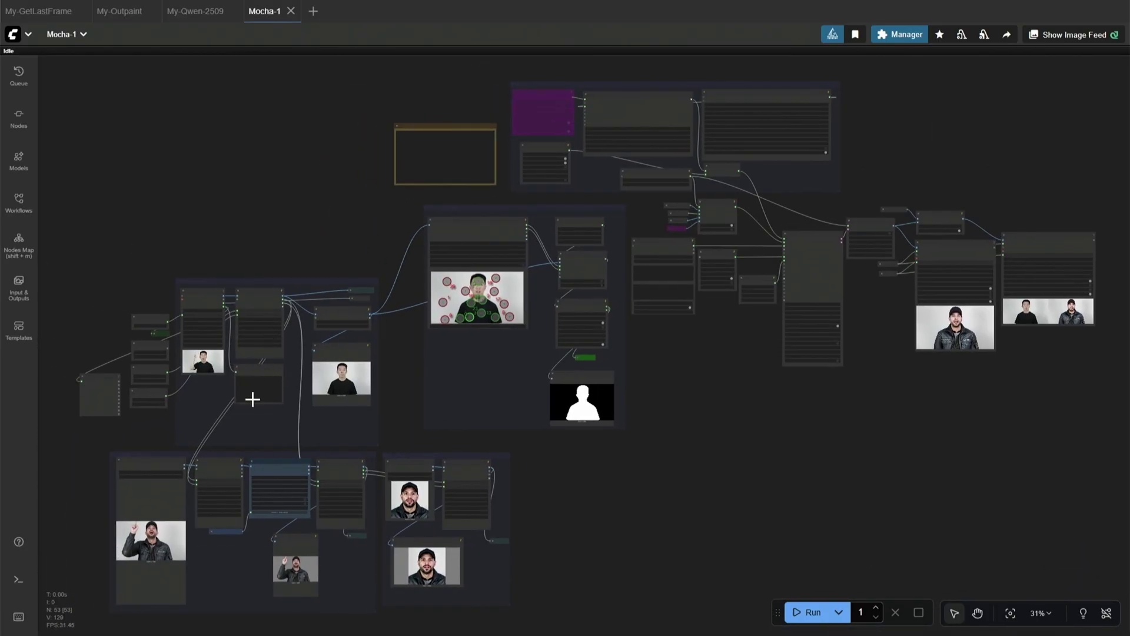
{"action": "scroll", "coordinate": [161, 444], "scroll_direction": "up", "scroll_amount": 8}
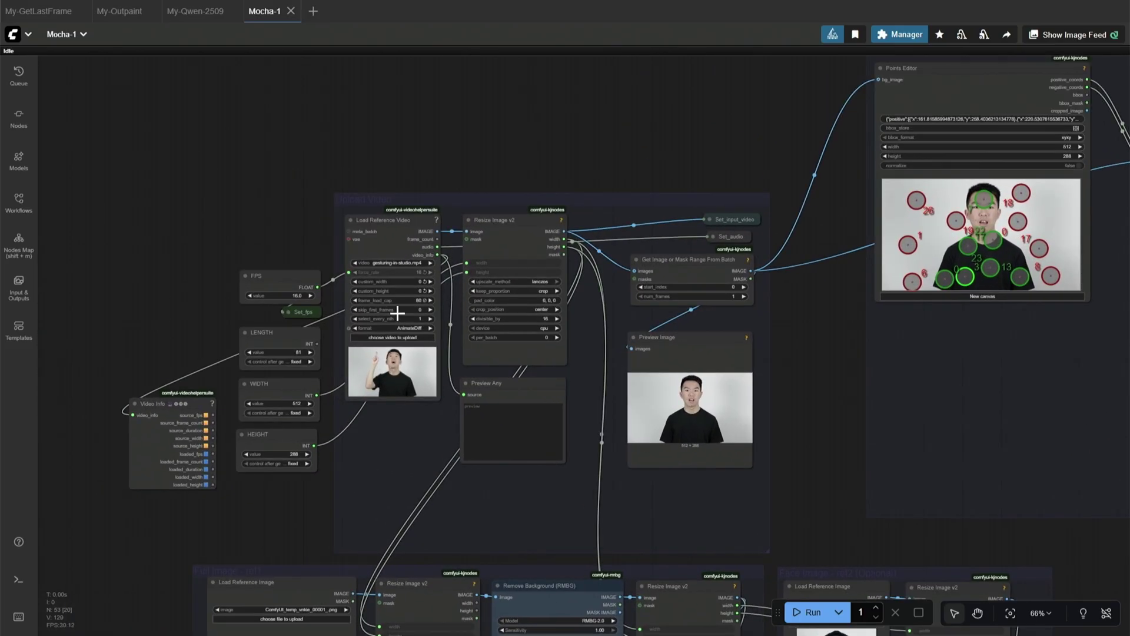
Connect the LENGTH node's 81 INT output to Load Reference Video's frame_load_cap
{"action": "scroll", "coordinate": [293, 383], "scroll_direction": "up", "scroll_amount": 4}
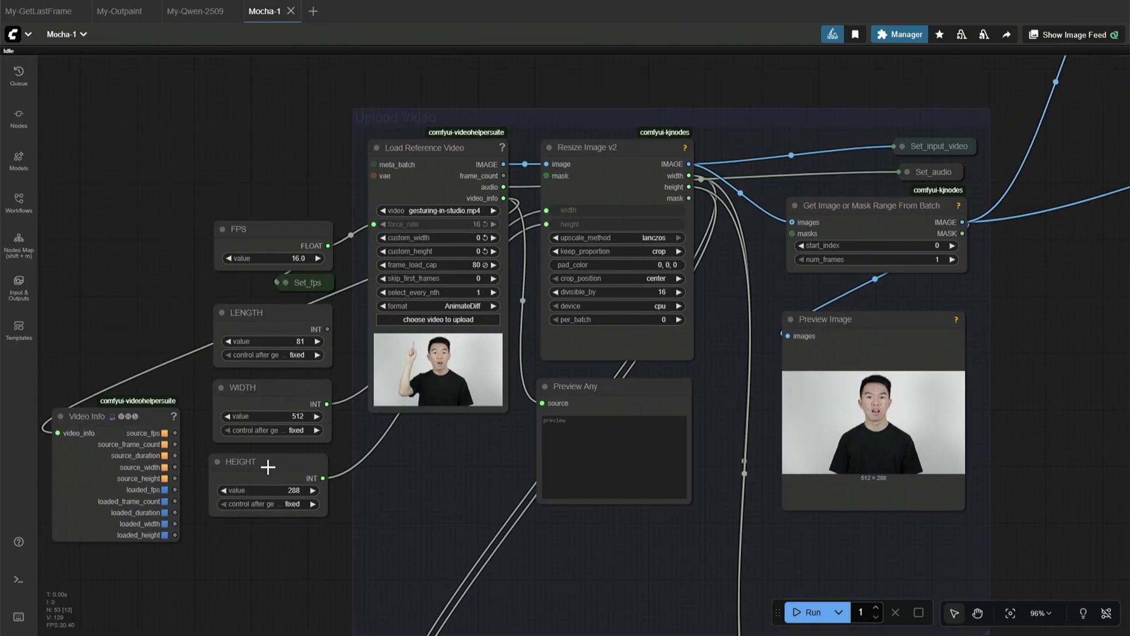
{"action": "left_click", "coordinate": [272, 249]}
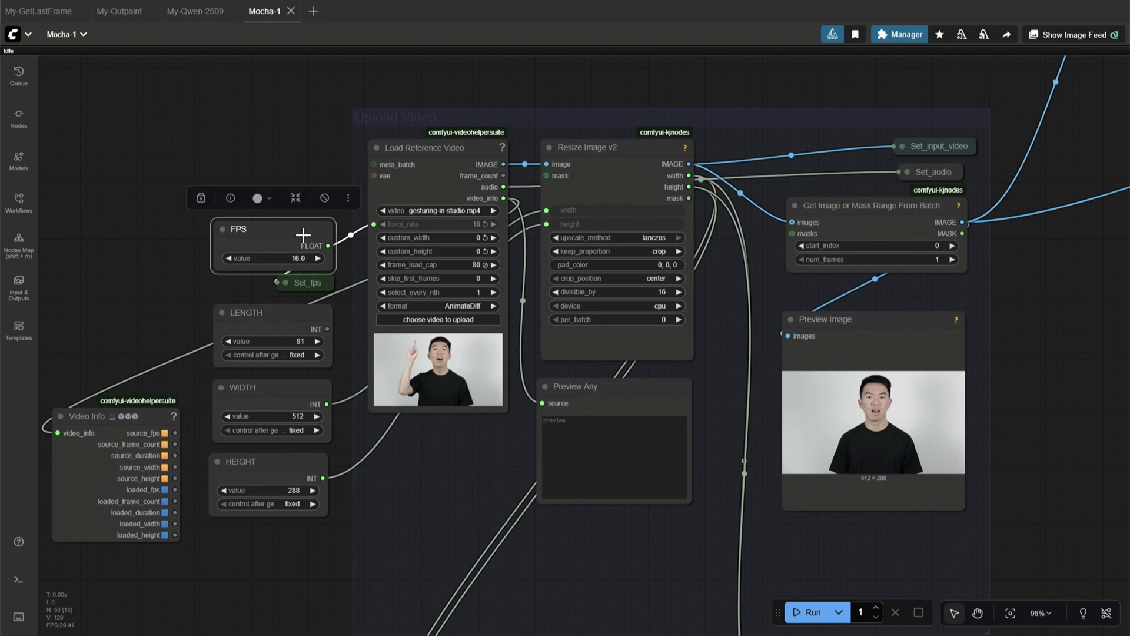
{"action": "left_click", "coordinate": [277, 311]}
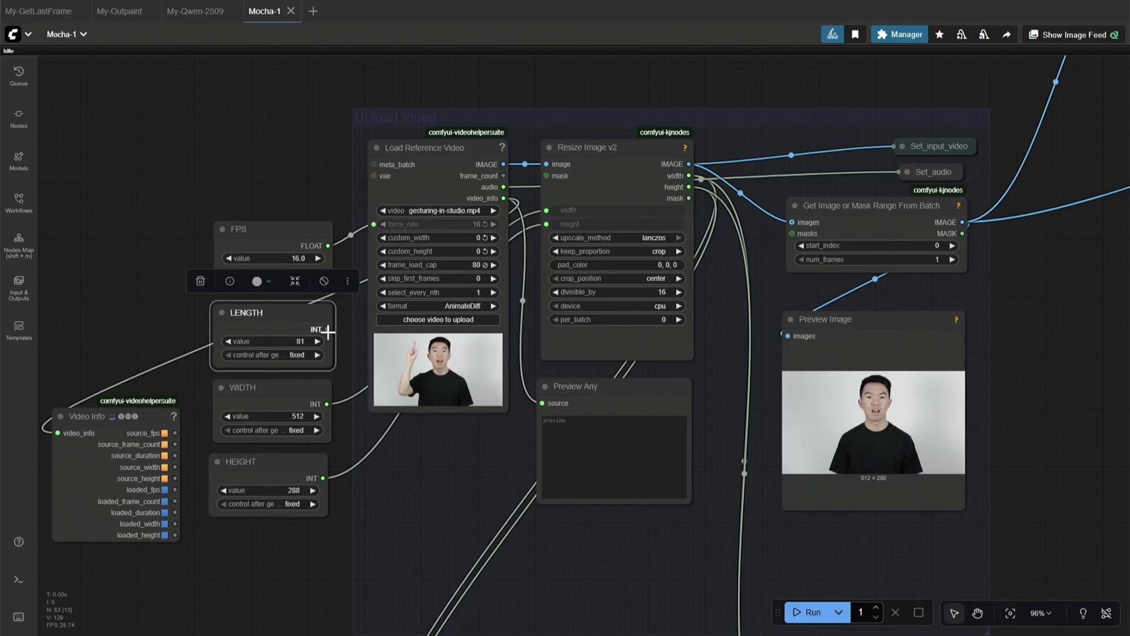
{"action": "left_click_drag", "start_coordinate": [327, 329], "coordinate": [373, 265]}
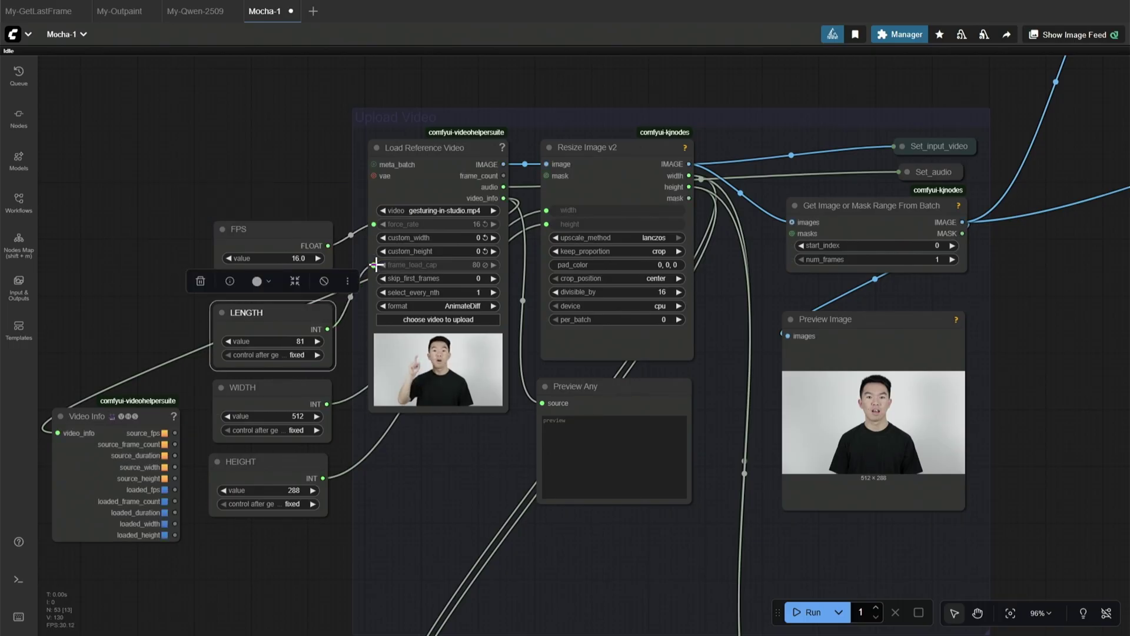
{"action": "left_click", "coordinate": [427, 458]}
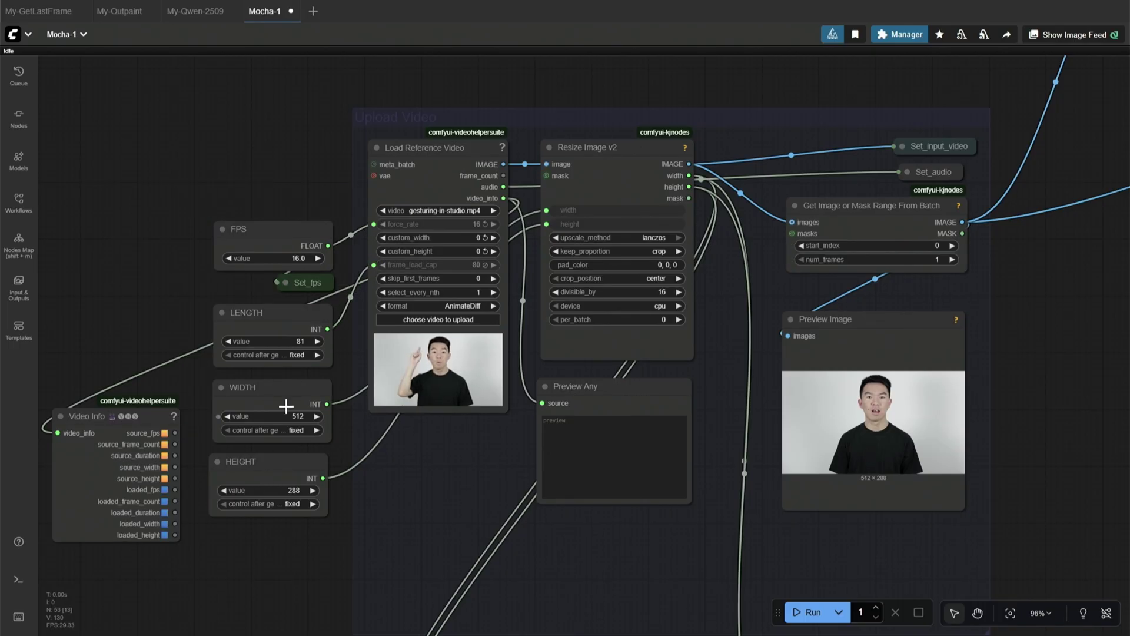
Inspect the Resize Image v2 node, then move down to the reference image groups
{"action": "left_click", "coordinate": [625, 152]}
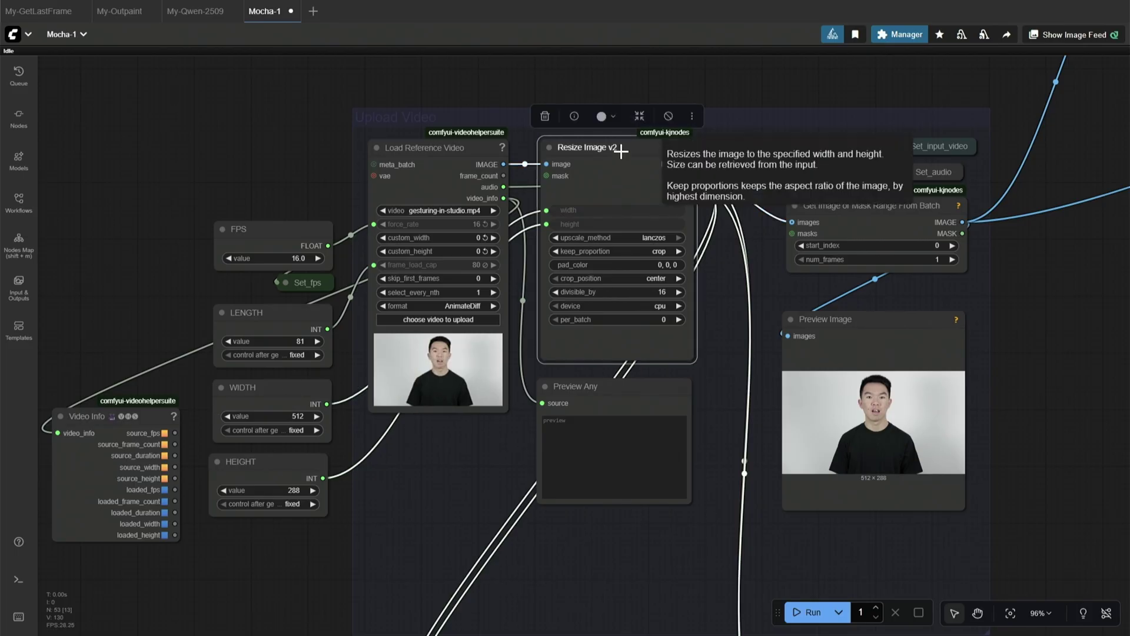
{"action": "left_click", "coordinate": [168, 281]}
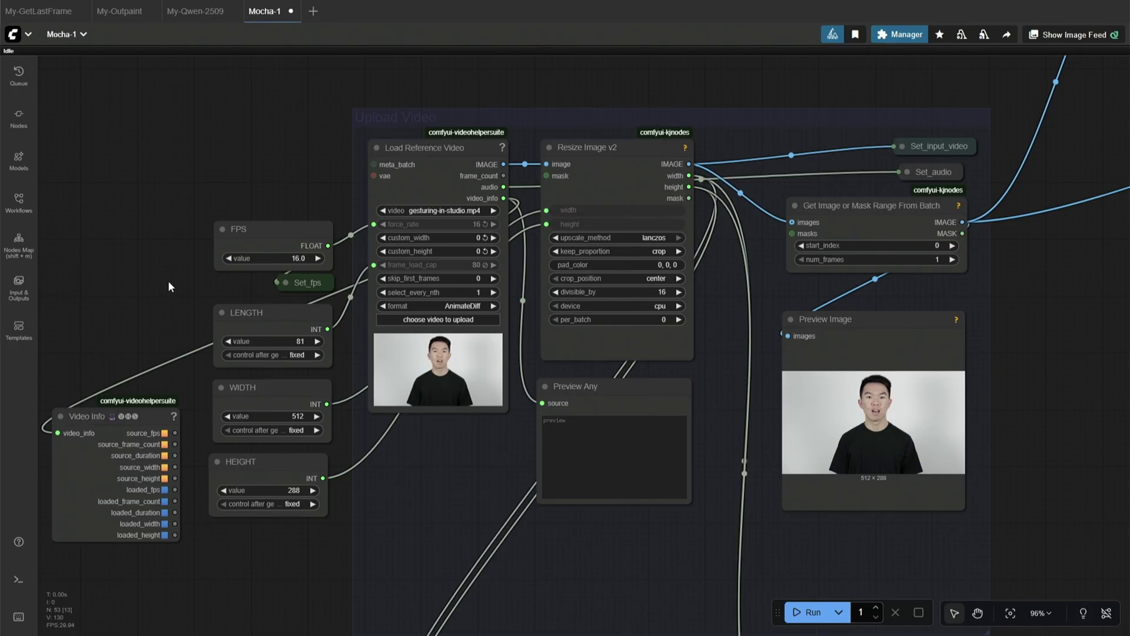
{"action": "scroll", "coordinate": [167, 281], "scroll_direction": "down", "scroll_amount": 2}
{"action": "scroll", "coordinate": [141, 480], "scroll_direction": "down", "scroll_amount": 5}
{"action": "left_click_drag", "start_coordinate": [141, 480], "coordinate": [120, 371]}
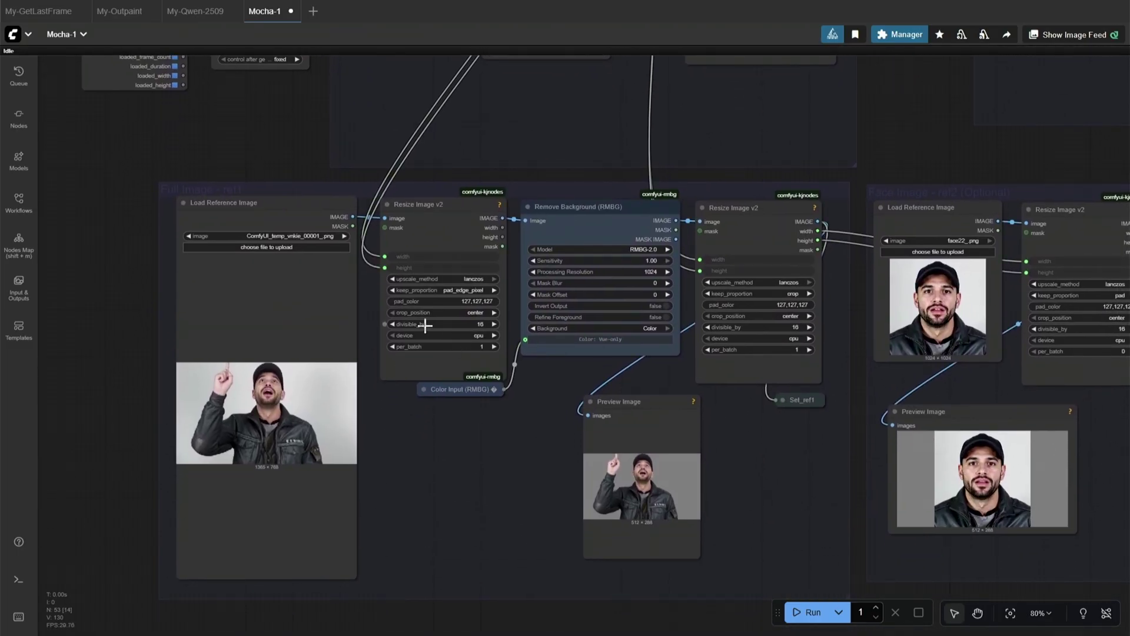
{"action": "left_click", "coordinate": [581, 213]}
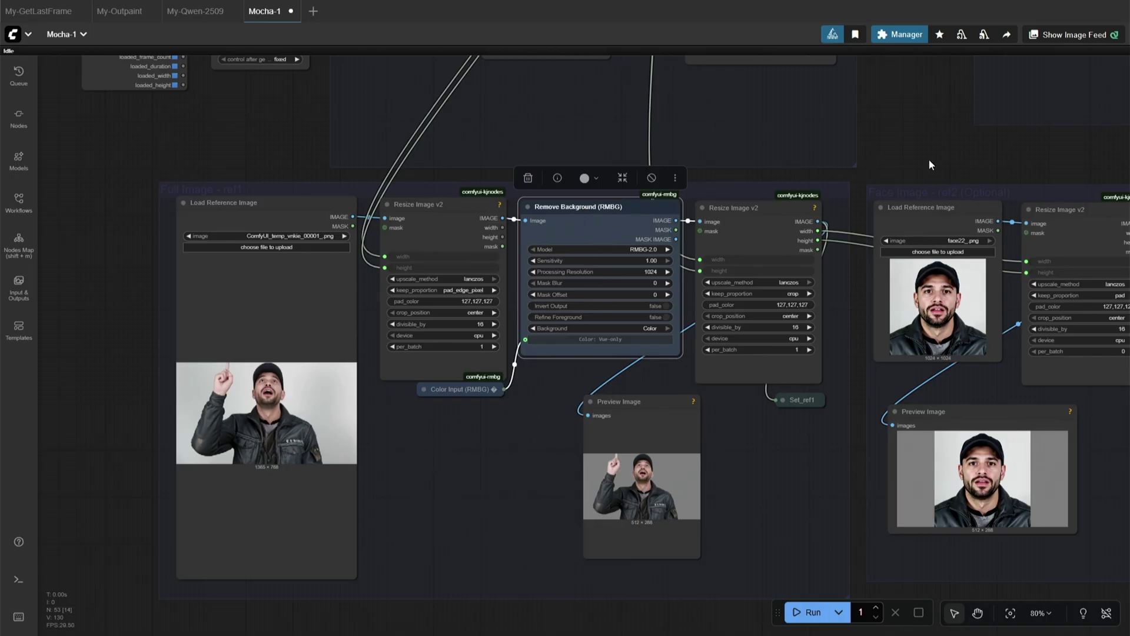
{"action": "left_click_drag", "start_coordinate": [928, 165], "coordinate": [467, 184]}
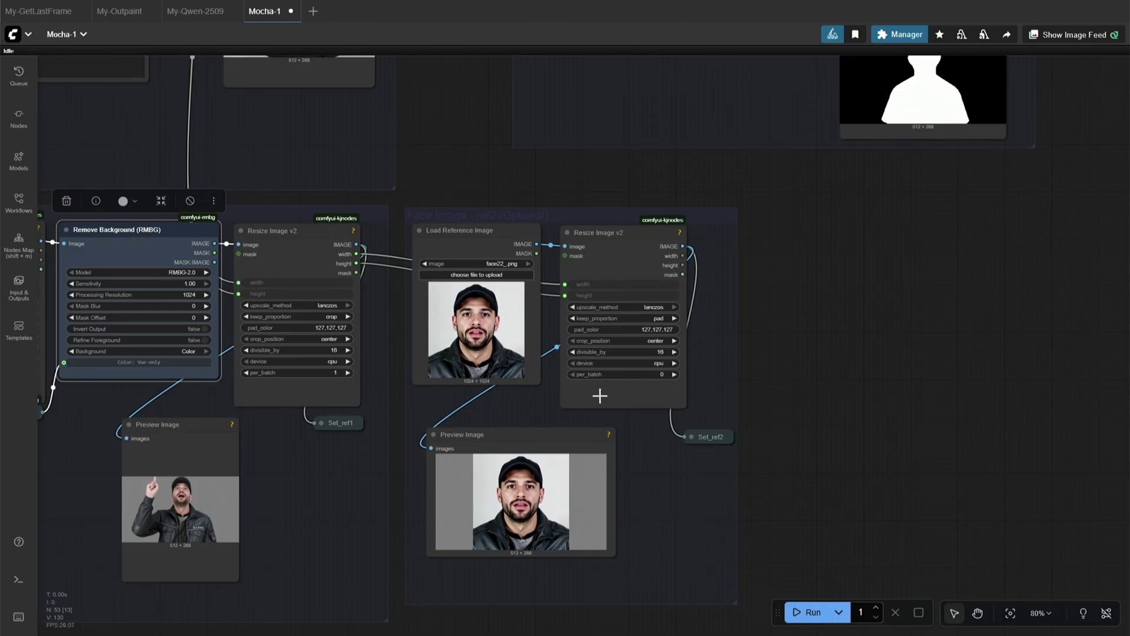
{"action": "scroll", "coordinate": [590, 387], "scroll_direction": "down", "scroll_amount": 7}
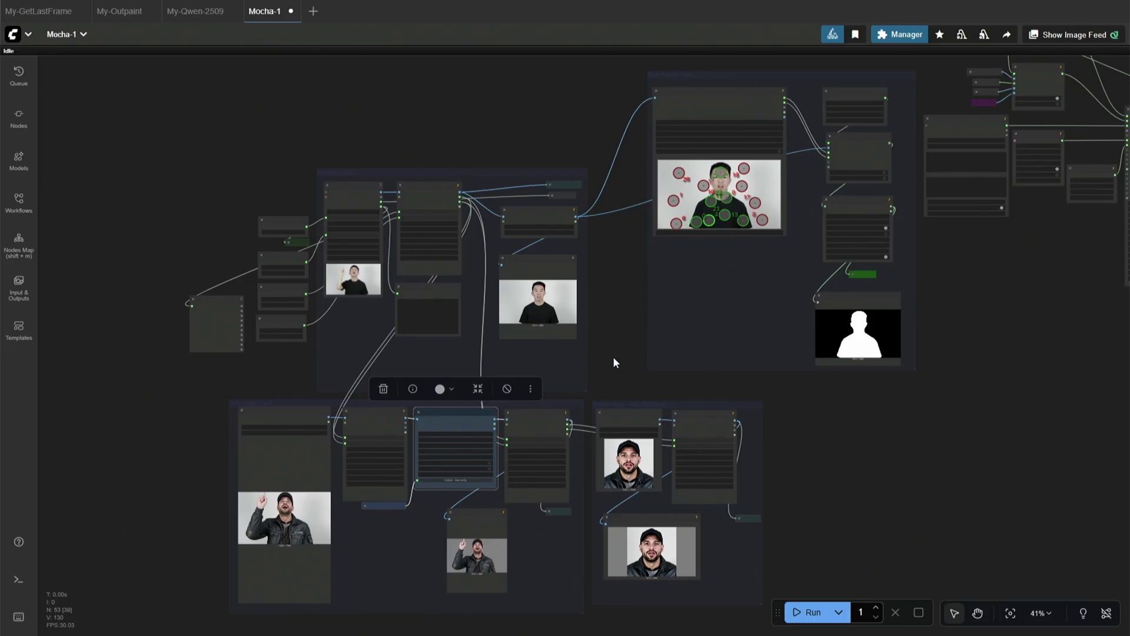
{"action": "left_click_drag", "start_coordinate": [615, 361], "coordinate": [376, 530]}
{"action": "scroll", "coordinate": [373, 500], "scroll_direction": "up", "scroll_amount": 2}
{"action": "left_click_drag", "start_coordinate": [371, 467], "coordinate": [315, 496]}
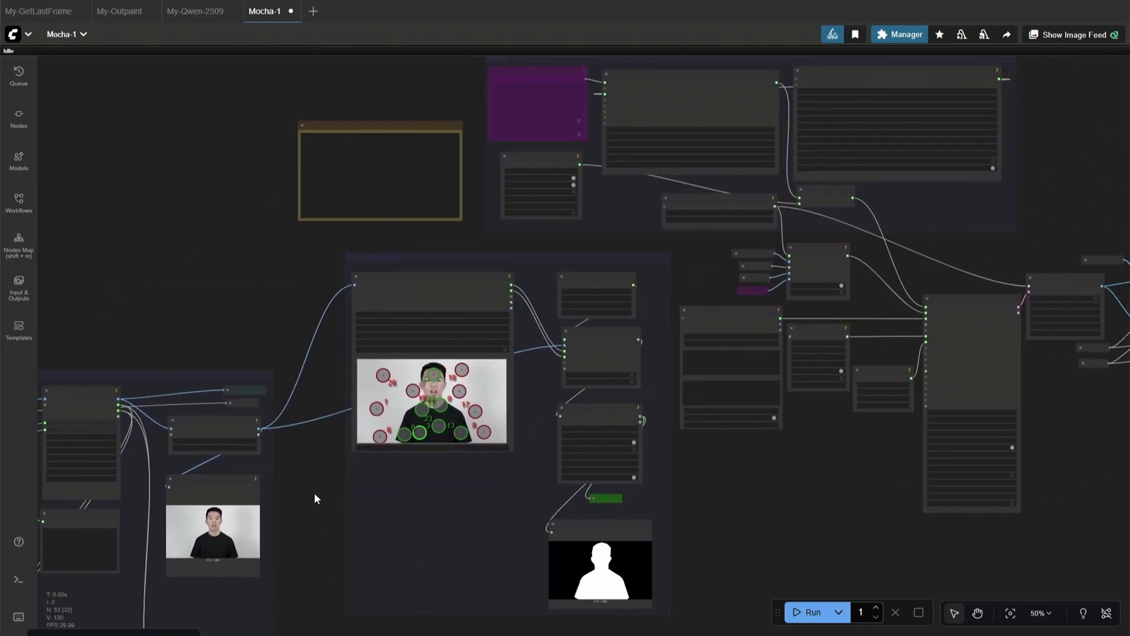
{"action": "scroll", "coordinate": [318, 494], "scroll_direction": "up", "scroll_amount": 4}
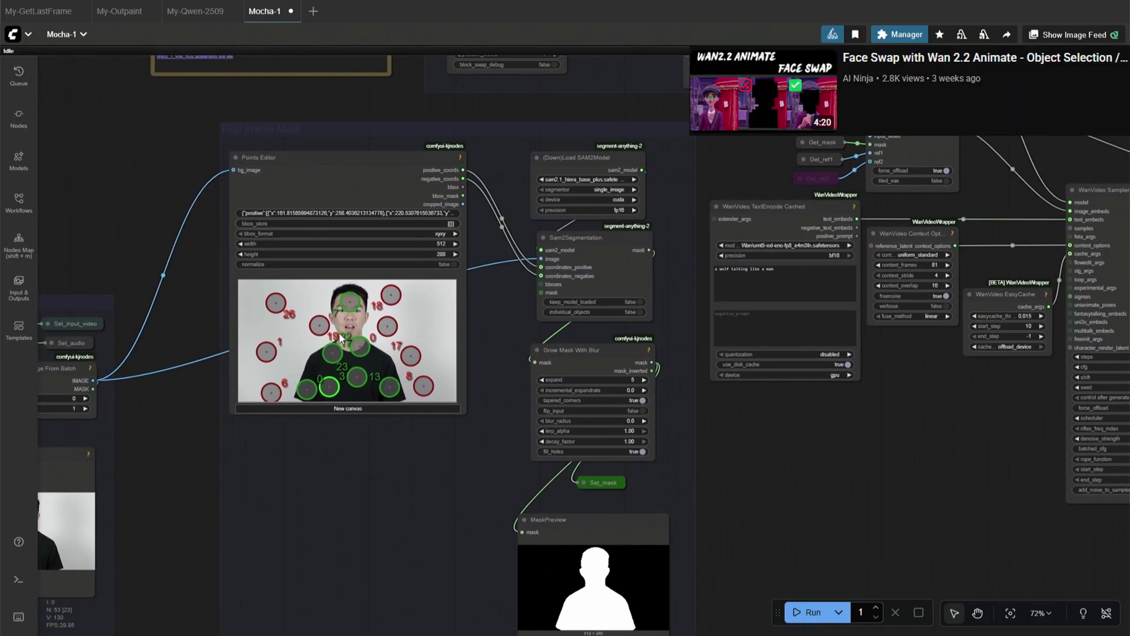
{"action": "scroll", "coordinate": [247, 388], "scroll_direction": "down", "scroll_amount": 1}
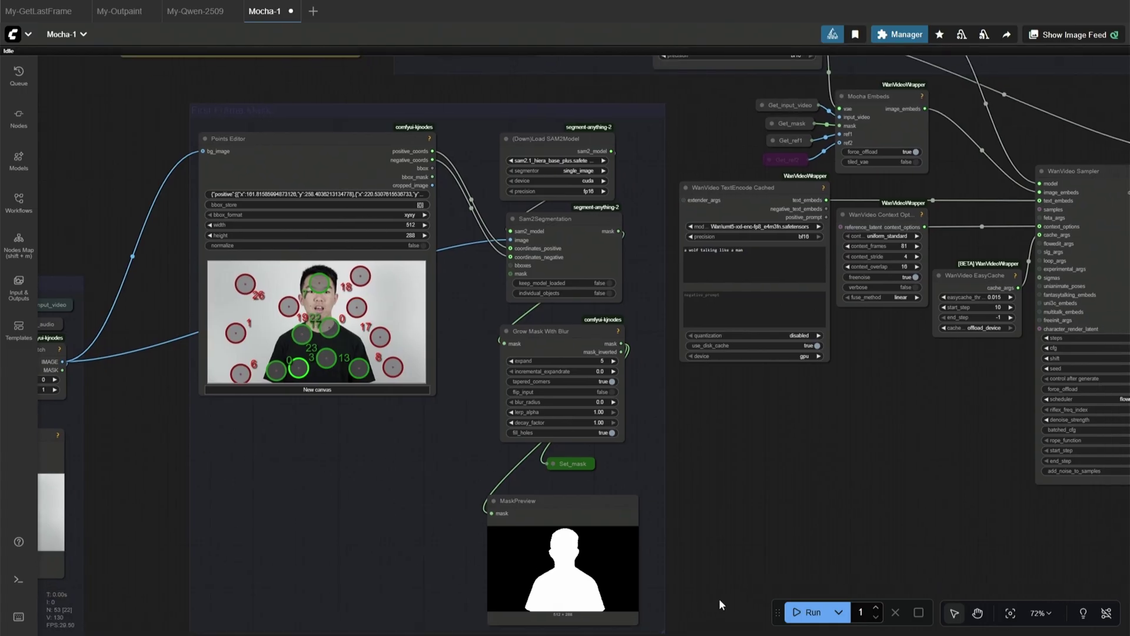
{"action": "scroll", "coordinate": [691, 505], "scroll_direction": "up", "scroll_amount": 3}
{"action": "scroll", "coordinate": [517, 512], "scroll_direction": "down", "scroll_amount": 2}
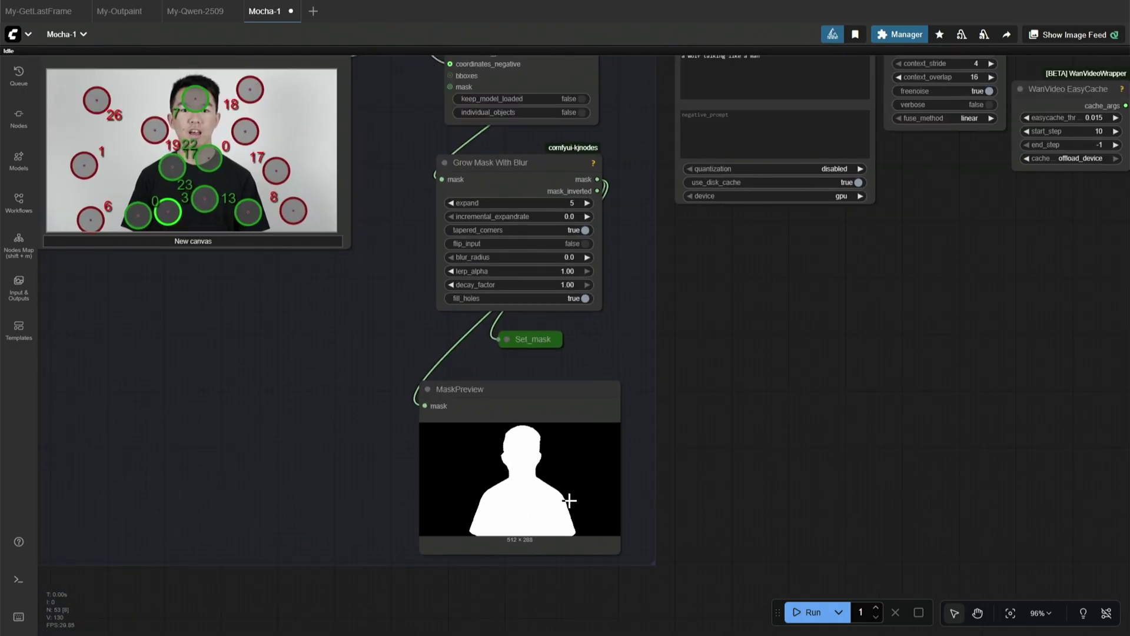
{"action": "scroll", "coordinate": [535, 492], "scroll_direction": "down", "scroll_amount": 6}
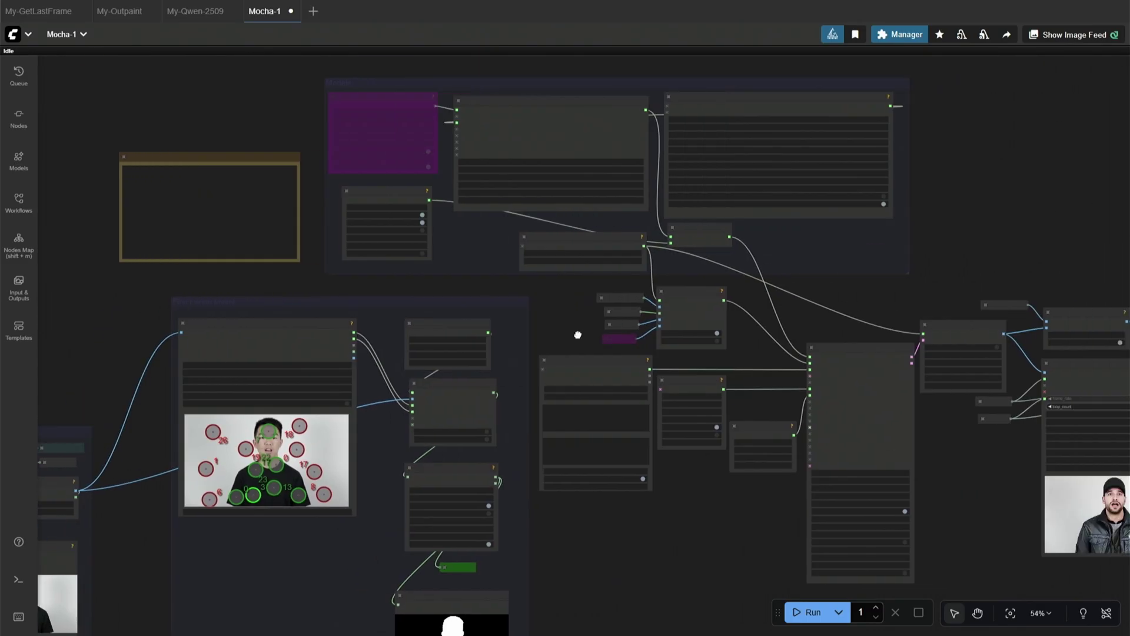
{"action": "scroll", "coordinate": [578, 334], "scroll_direction": "down", "scroll_amount": 2}
{"action": "scroll", "coordinate": [450, 302], "scroll_direction": "down", "scroll_amount": 1}
{"action": "left_click_drag", "start_coordinate": [450, 302], "coordinate": [701, 529]}
{"action": "left_click", "coordinate": [520, 288]}
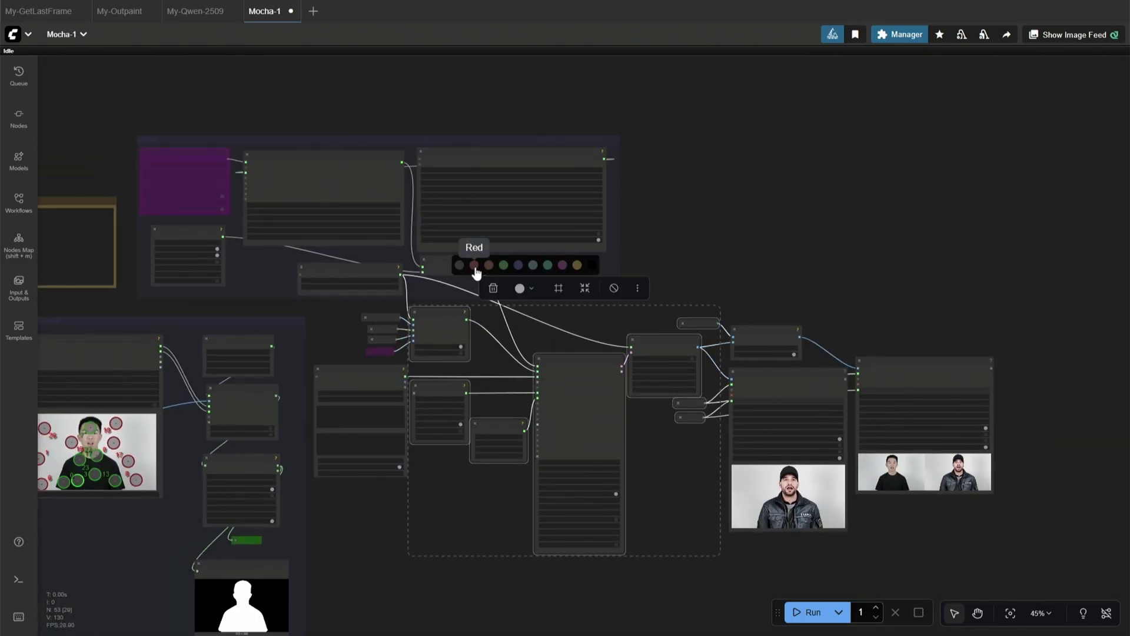
{"action": "left_click", "coordinate": [474, 266]}
{"action": "left_click", "coordinate": [492, 596]}
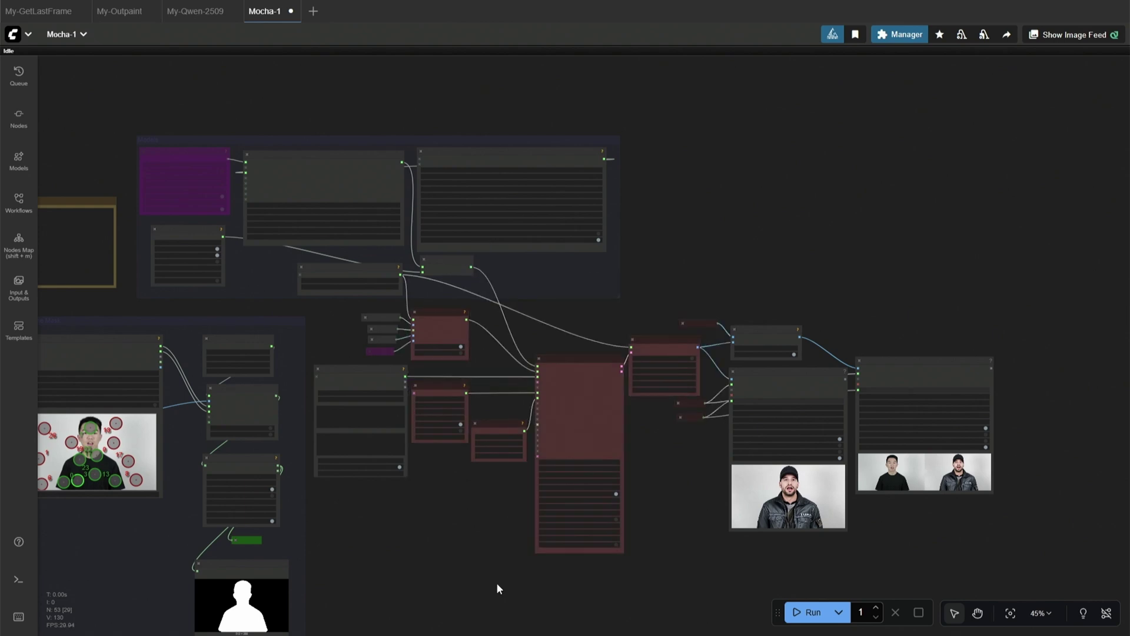
{"action": "scroll", "coordinate": [496, 581], "scroll_direction": "left", "scroll_amount": 3}
{"action": "scroll", "coordinate": [372, 464], "scroll_direction": "up", "scroll_amount": 3}
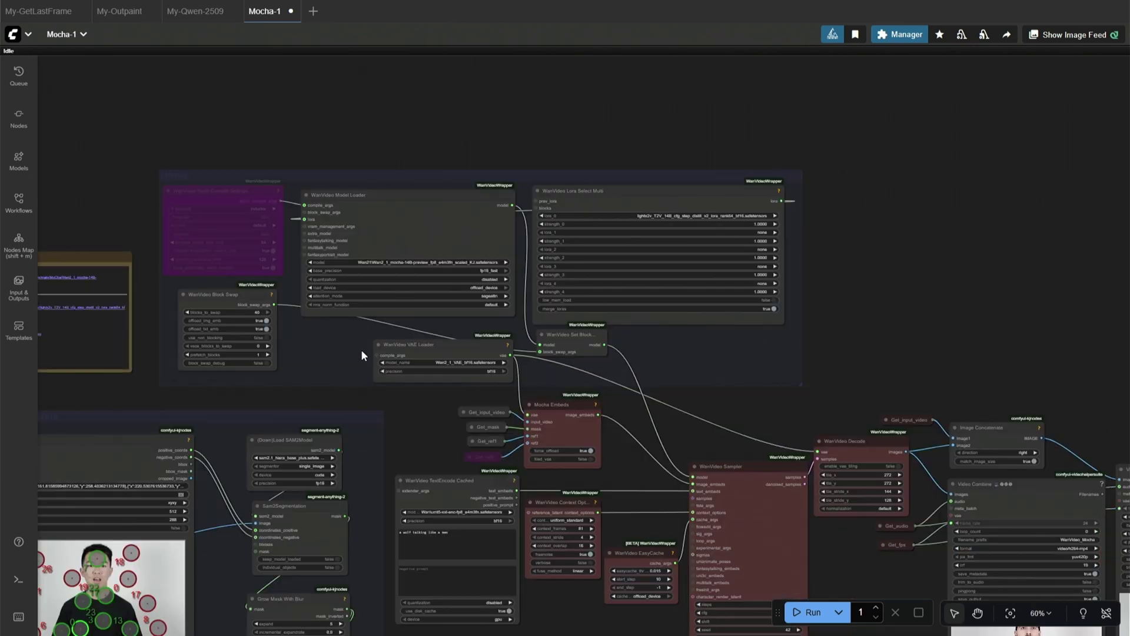
{"action": "left_click", "coordinate": [389, 193]}
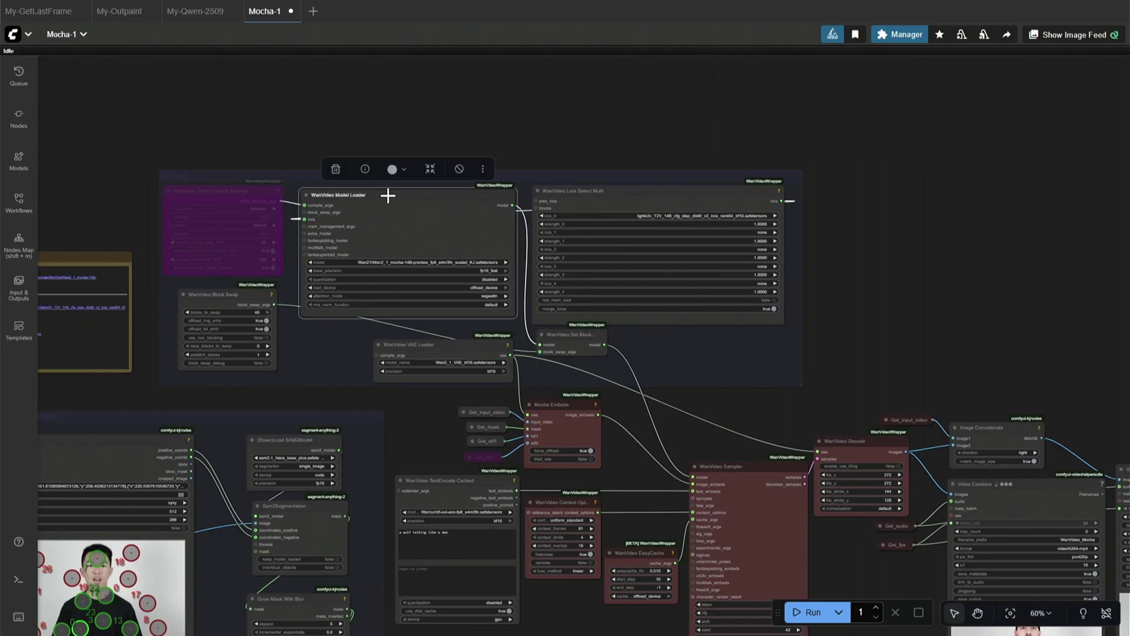
{"action": "left_click", "coordinate": [640, 195], "text": "shift"}
{"action": "left_click", "coordinate": [467, 344], "text": "shift"}
{"action": "left_click", "coordinate": [439, 479], "text": "shift"}
{"action": "left_click", "coordinate": [511, 169]}
{"action": "left_click", "coordinate": [558, 140]}
{"action": "left_click", "coordinate": [383, 129]}
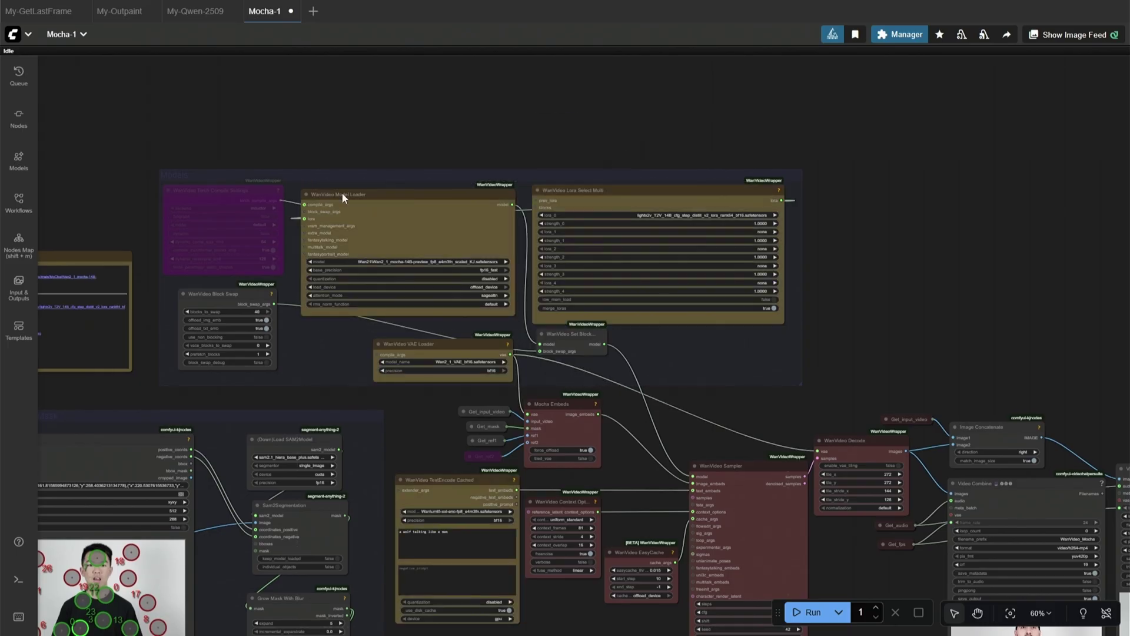
{"action": "left_click_drag", "start_coordinate": [155, 400], "coordinate": [298, 402]}
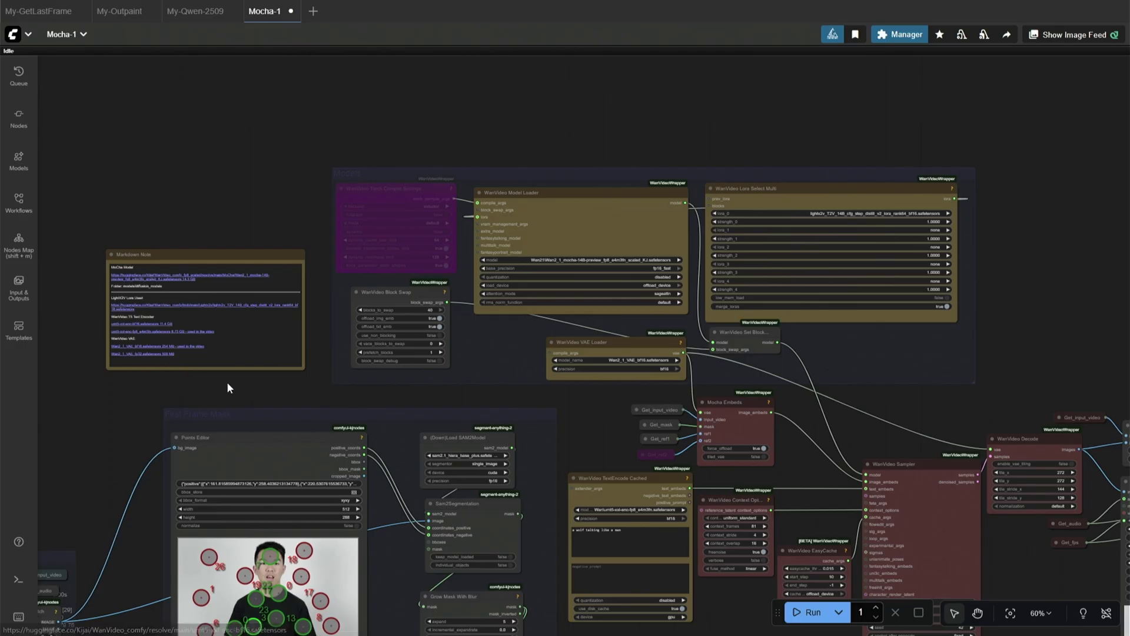
{"action": "left_click_drag", "start_coordinate": [299, 387], "coordinate": [159, 367]}
{"action": "scroll", "coordinate": [158, 171], "scroll_direction": "up", "scroll_amount": 4}
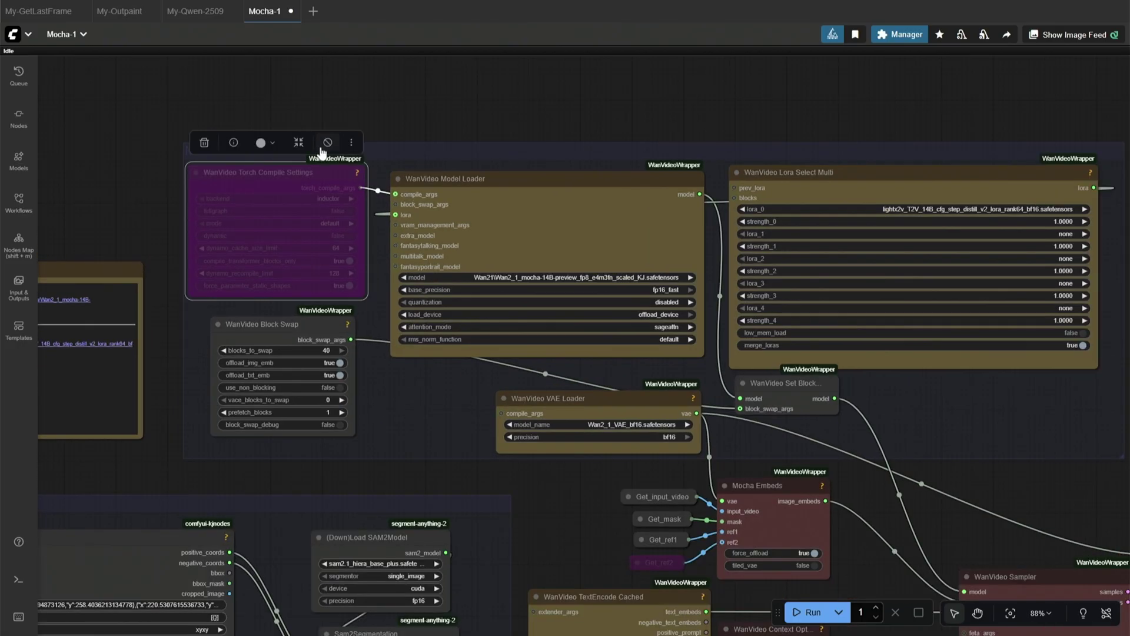
{"action": "left_click", "coordinate": [327, 143]}
{"action": "left_click", "coordinate": [327, 143]}
{"action": "left_click", "coordinate": [276, 327]}
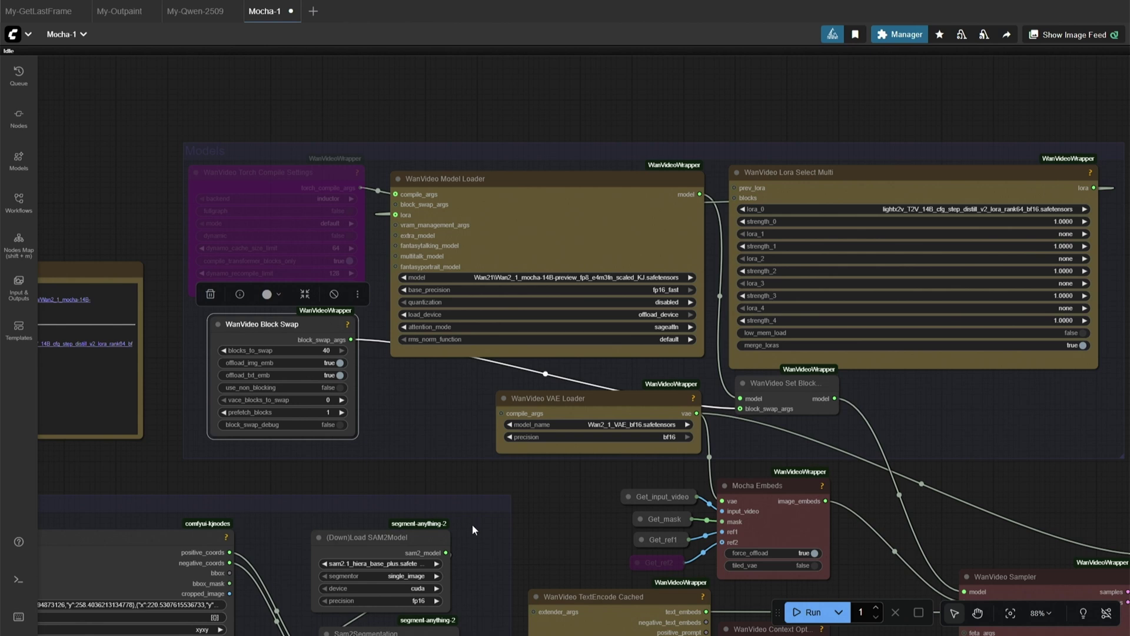
{"action": "scroll", "coordinate": [543, 528], "scroll_direction": "down", "scroll_amount": 1}
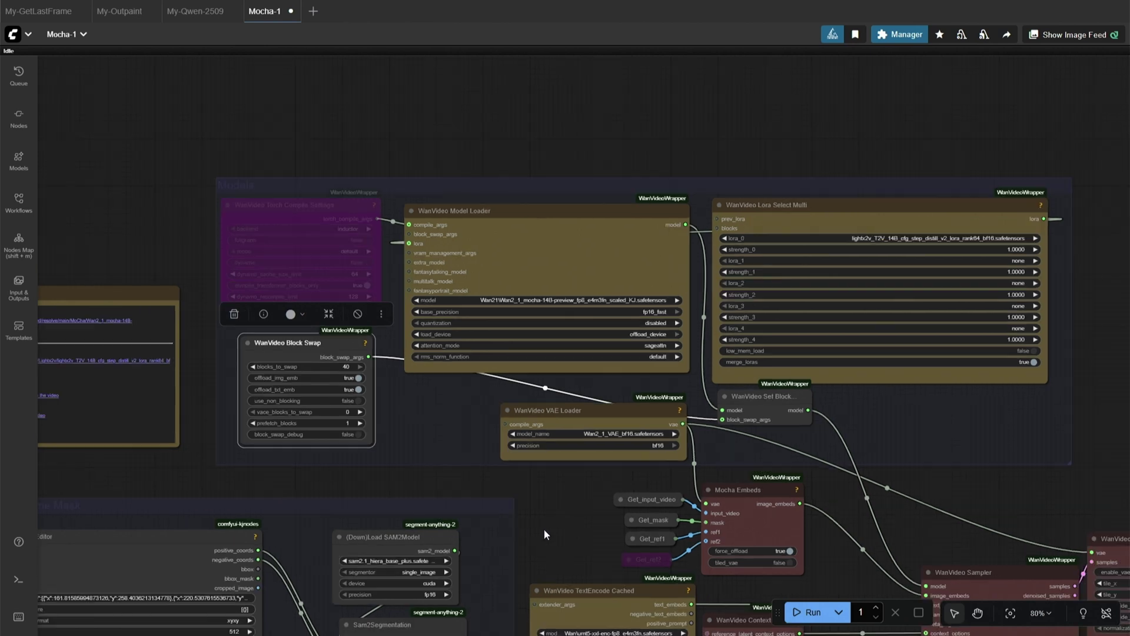
{"action": "left_click_drag", "start_coordinate": [542, 528], "coordinate": [303, 422]}
{"action": "scroll", "coordinate": [304, 422], "scroll_direction": "down", "scroll_amount": 3}
{"action": "left_click_drag", "start_coordinate": [494, 585], "coordinate": [557, 440]}
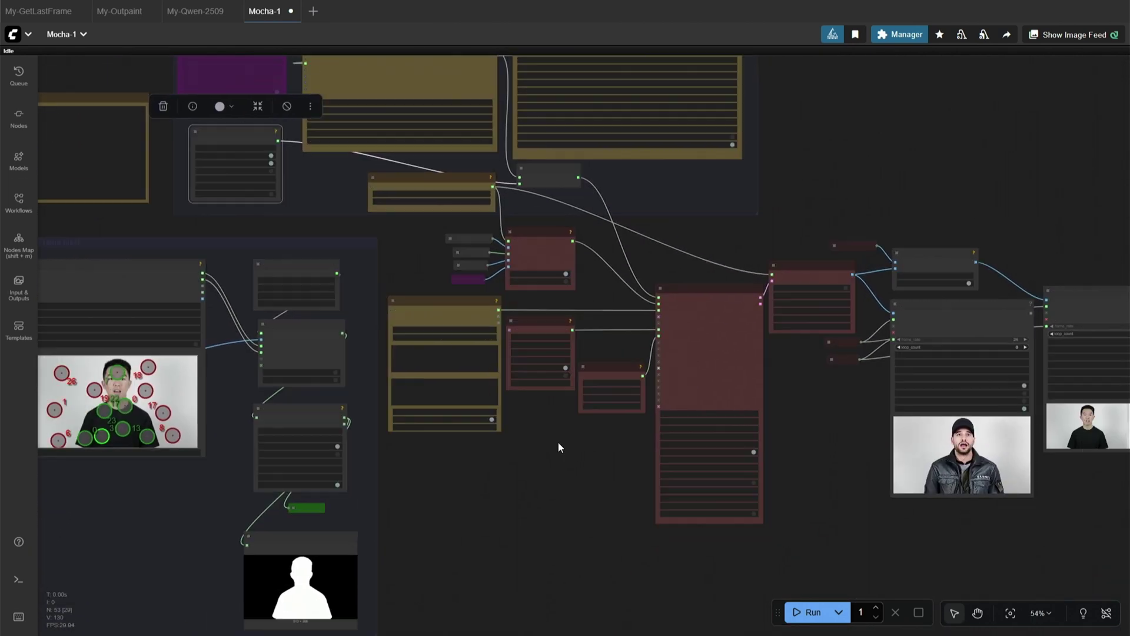
{"action": "scroll", "coordinate": [440, 479], "scroll_direction": "down", "scroll_amount": 3}
{"action": "scroll", "coordinate": [615, 413], "scroll_direction": "up", "scroll_amount": 7}
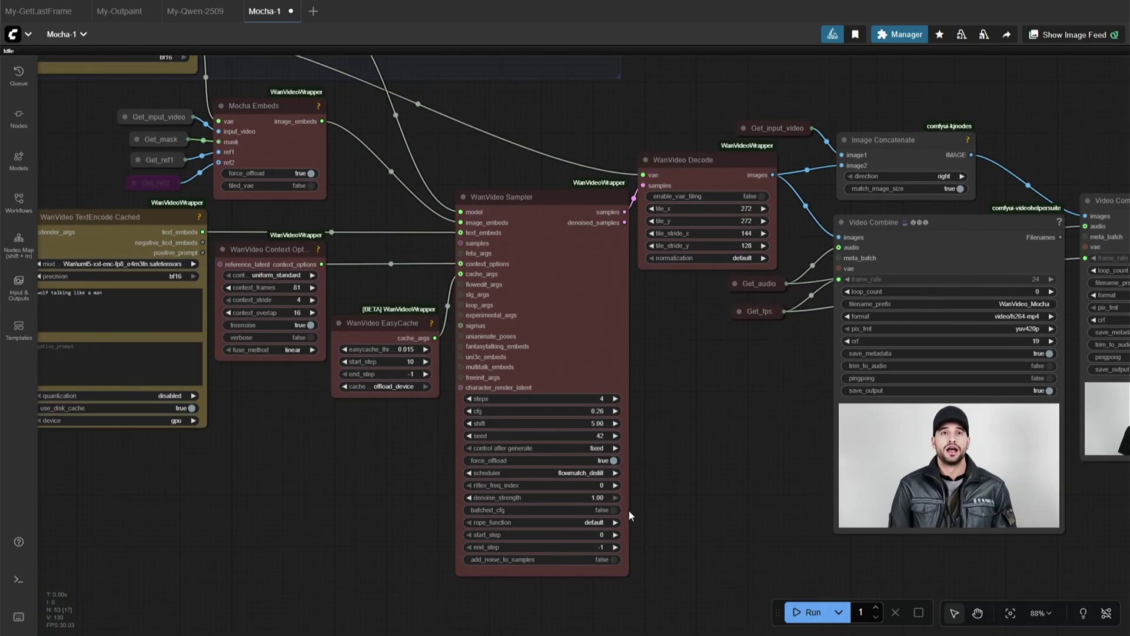
{"action": "scroll", "coordinate": [628, 510], "scroll_direction": "up", "scroll_amount": 2}
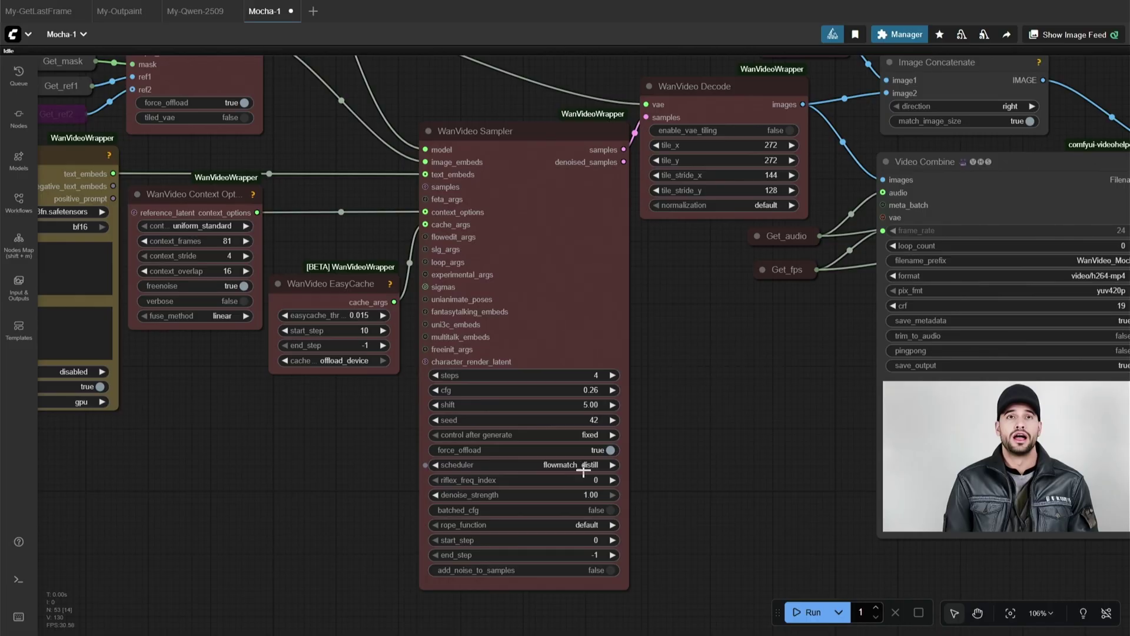
{"action": "scroll", "coordinate": [584, 470], "scroll_direction": "down", "scroll_amount": 5}
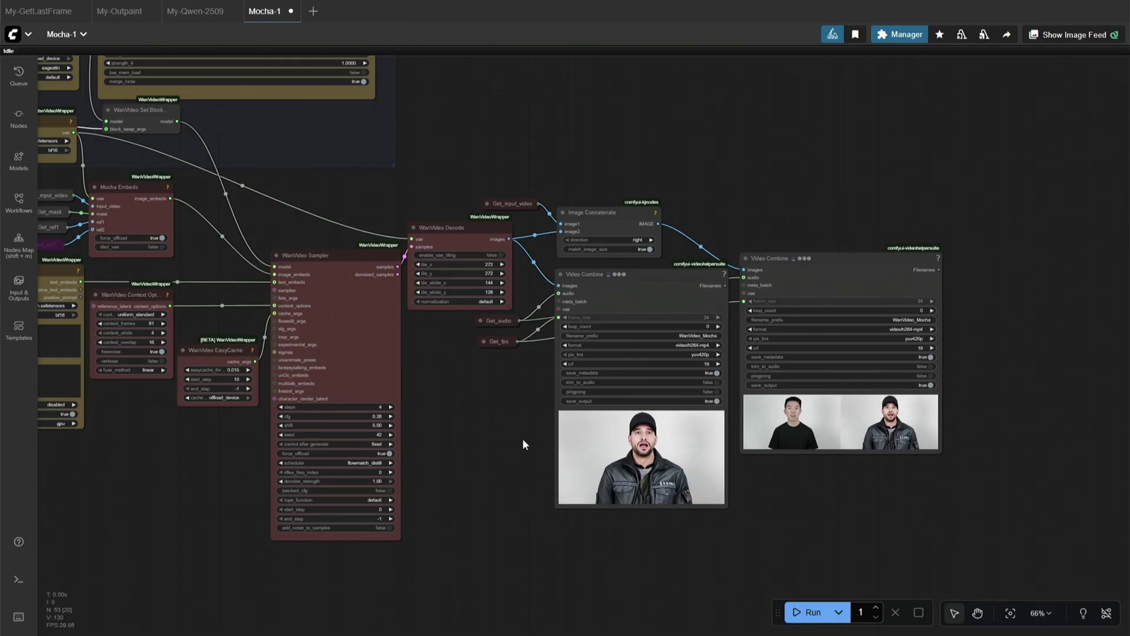
{"action": "scroll", "coordinate": [489, 285], "scroll_direction": "down", "scroll_amount": 3}
{"action": "left_click_drag", "start_coordinate": [341, 205], "coordinate": [892, 412]}
Bypass the sampling and output nodes with Ctrl+B and run the workflow up to the mask
{"action": "key", "text": "ctrl+b"}
{"action": "left_click", "coordinate": [387, 521]}
{"action": "left_click_drag", "start_coordinate": [387, 521], "coordinate": [687, 459]}
{"action": "scroll", "coordinate": [513, 515], "scroll_direction": "down", "scroll_amount": 2}
{"action": "scroll", "coordinate": [514, 516], "scroll_direction": "down", "scroll_amount": 1}
{"action": "left_click", "coordinate": [809, 613]}
Clear the Points Editor's existing points with a new canvas and rerun to refresh previews
{"action": "scroll", "coordinate": [368, 343], "scroll_direction": "up", "scroll_amount": 9}
{"action": "left_click_drag", "start_coordinate": [369, 343], "coordinate": [295, 431]}
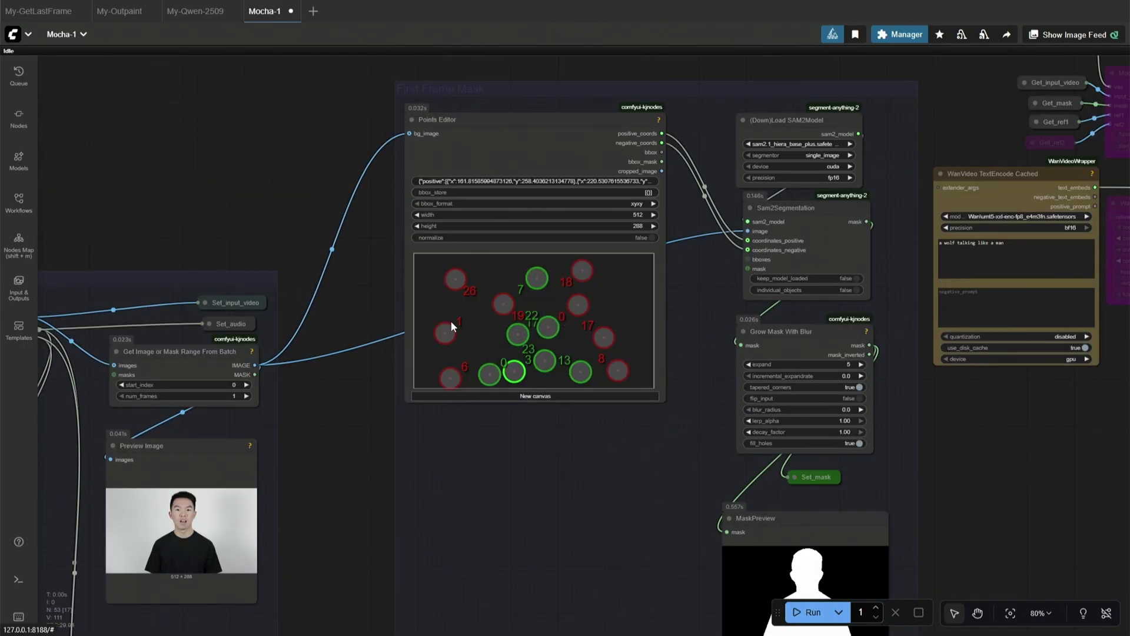
{"action": "left_click_drag", "start_coordinate": [518, 408], "coordinate": [518, 297]}
{"action": "left_click", "coordinate": [533, 285]}
{"action": "scroll", "coordinate": [503, 442], "scroll_direction": "down", "scroll_amount": 6}
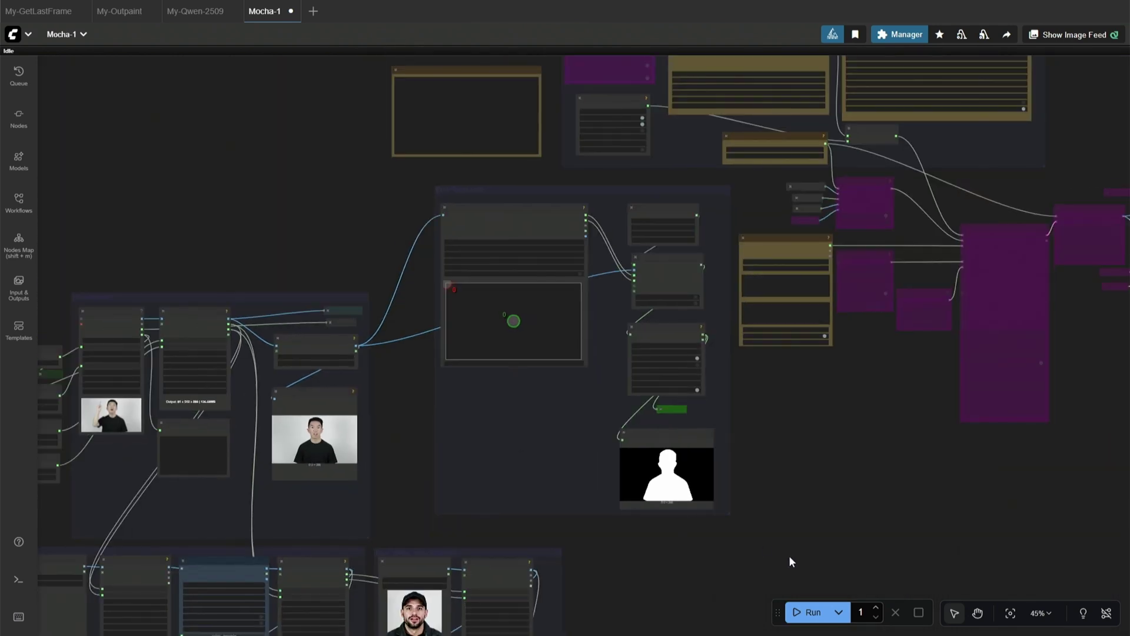
{"action": "left_click", "coordinate": [810, 612]}
Add a background point left of the man and a face point, rerunning to update the mask
{"action": "left_click_drag", "start_coordinate": [835, 518], "coordinate": [613, 469]}
{"action": "scroll", "coordinate": [591, 469], "scroll_direction": "down", "scroll_amount": 2}
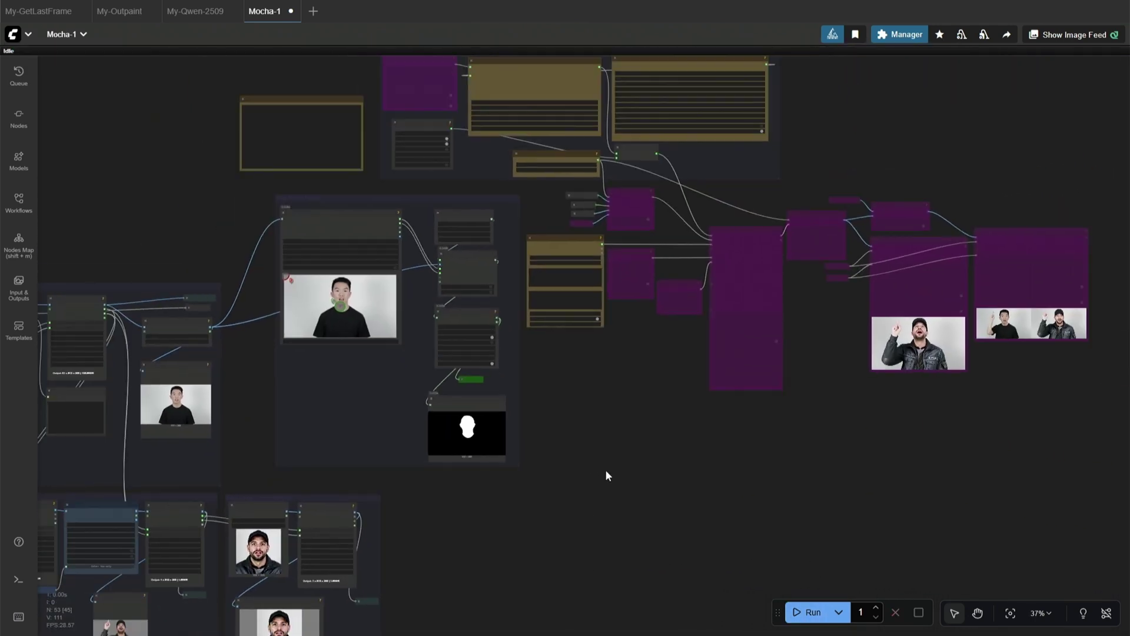
{"action": "scroll", "coordinate": [253, 356], "scroll_direction": "up", "scroll_amount": 3}
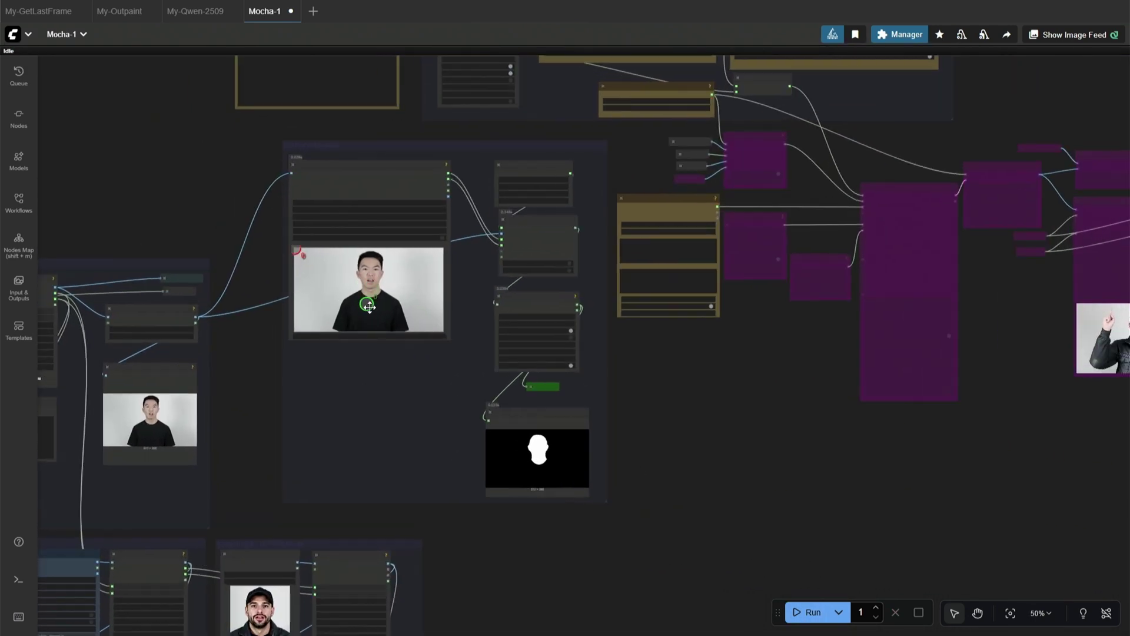
{"action": "left_click", "coordinate": [372, 307]}
{"action": "left_click", "coordinate": [805, 612]}
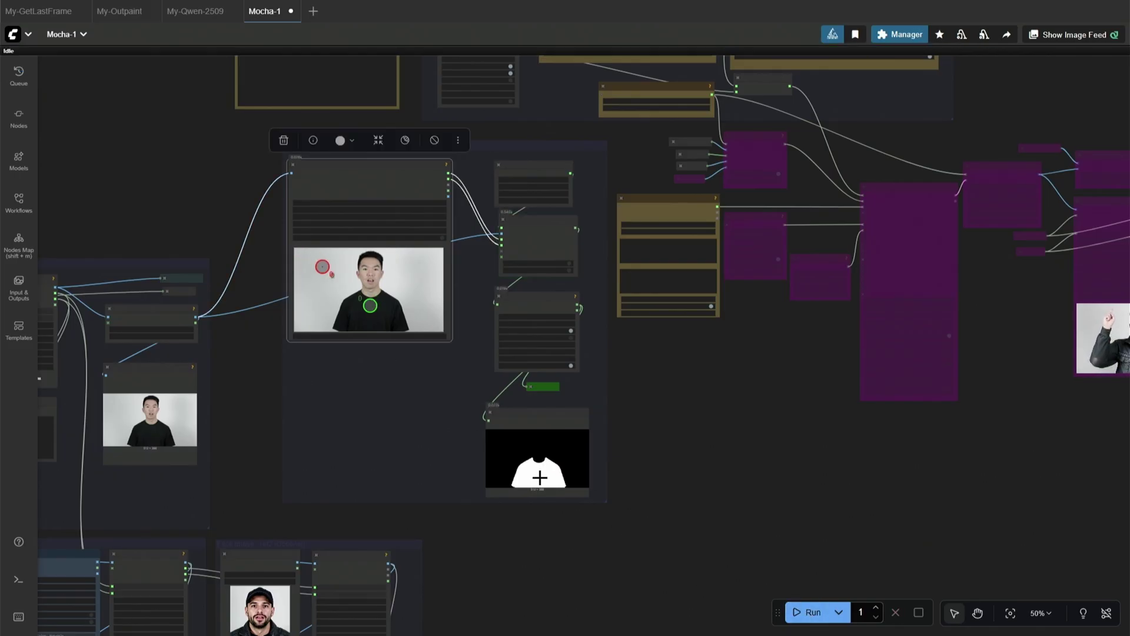
{"action": "left_click", "coordinate": [371, 272], "text": "shift"}
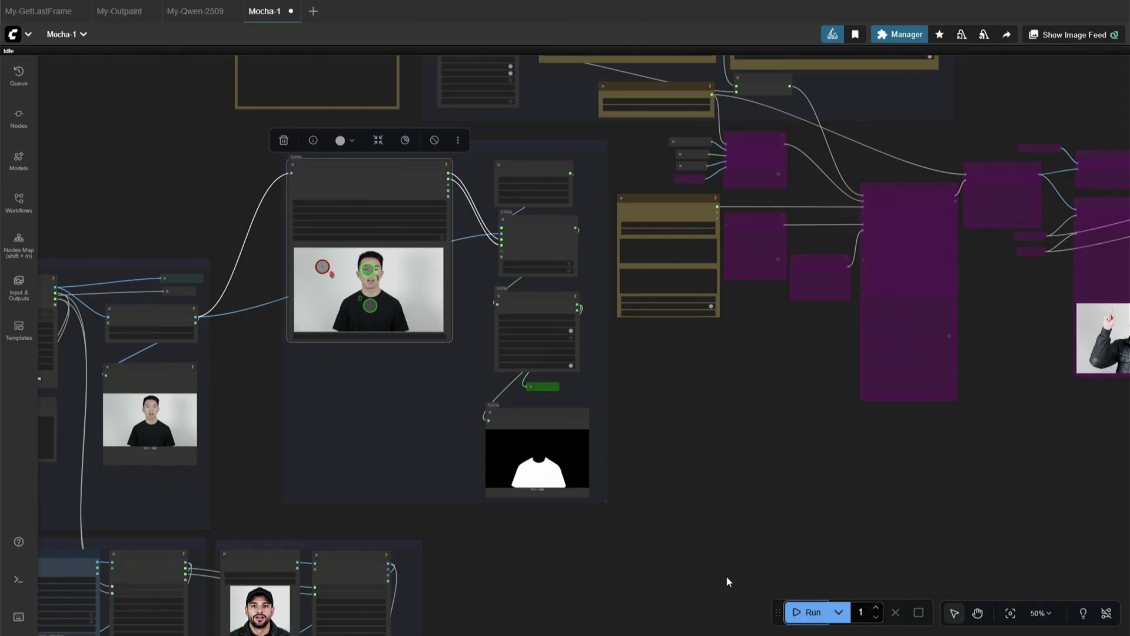
{"action": "left_click", "coordinate": [808, 612]}
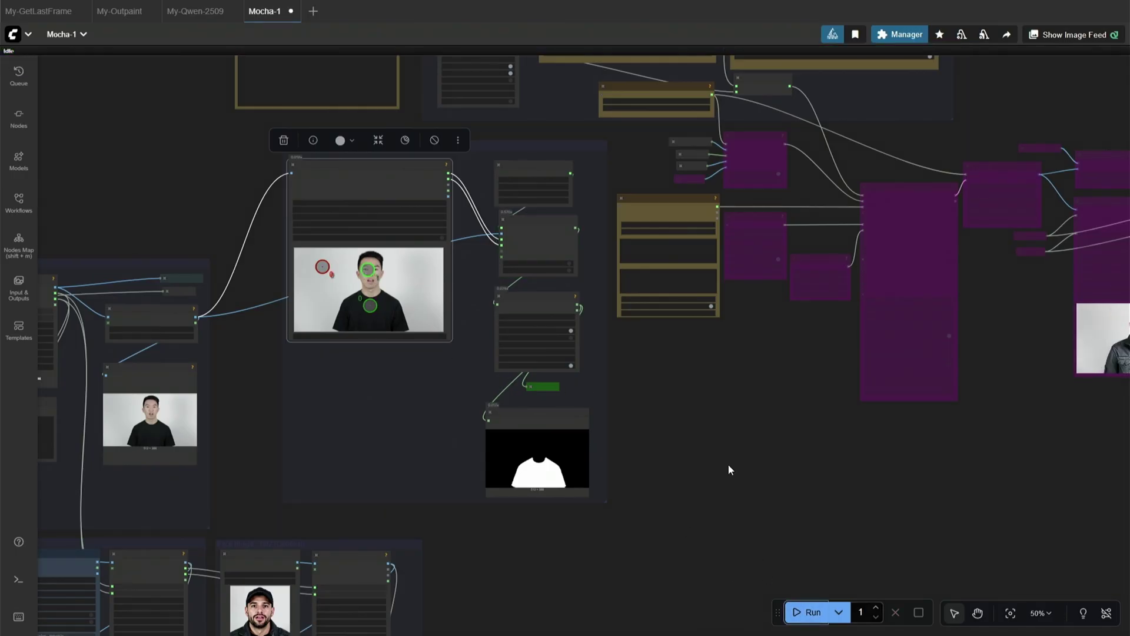
Box-select the bypassed sampling and output nodes and re-enable them with the bypass toggle
{"action": "scroll", "coordinate": [727, 464], "scroll_direction": "down", "scroll_amount": 2}
{"action": "left_click_drag", "start_coordinate": [743, 477], "coordinate": [578, 422]}
{"action": "scroll", "coordinate": [578, 422], "scroll_direction": "down", "scroll_amount": 2}
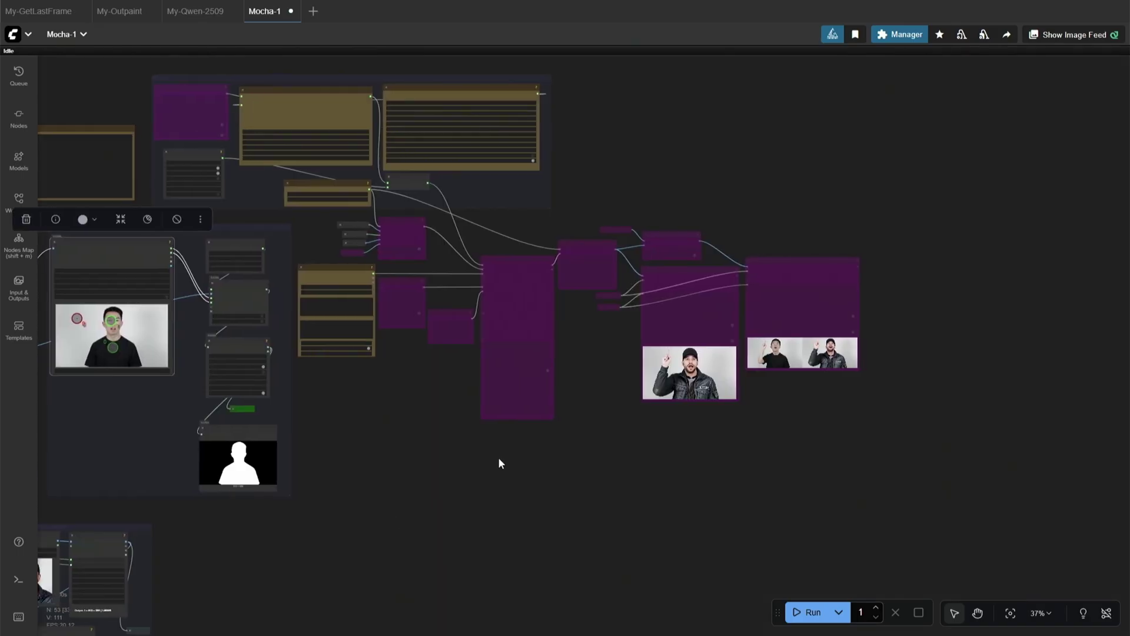
{"action": "left_click_drag", "start_coordinate": [404, 207], "coordinate": [822, 360]}
{"action": "left_click", "coordinate": [658, 197]}
{"action": "left_click", "coordinate": [618, 498]}
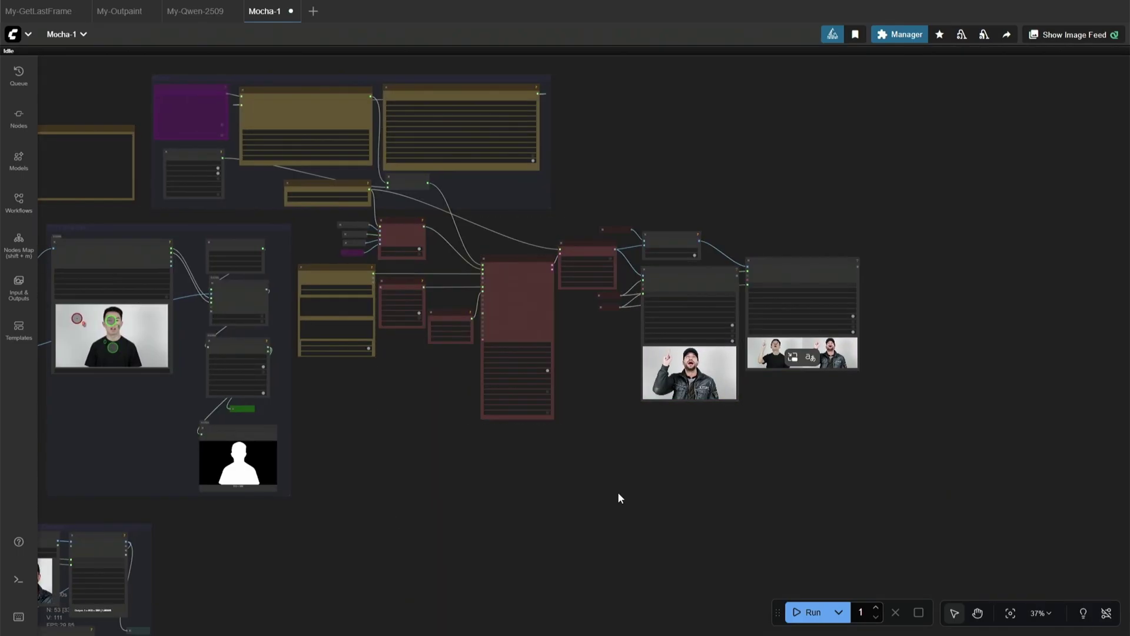
Queue the full video generation, then check the console's 81-frame, 512x288 sampling log before returning to ComfyUI
{"action": "left_click", "coordinate": [809, 613]}
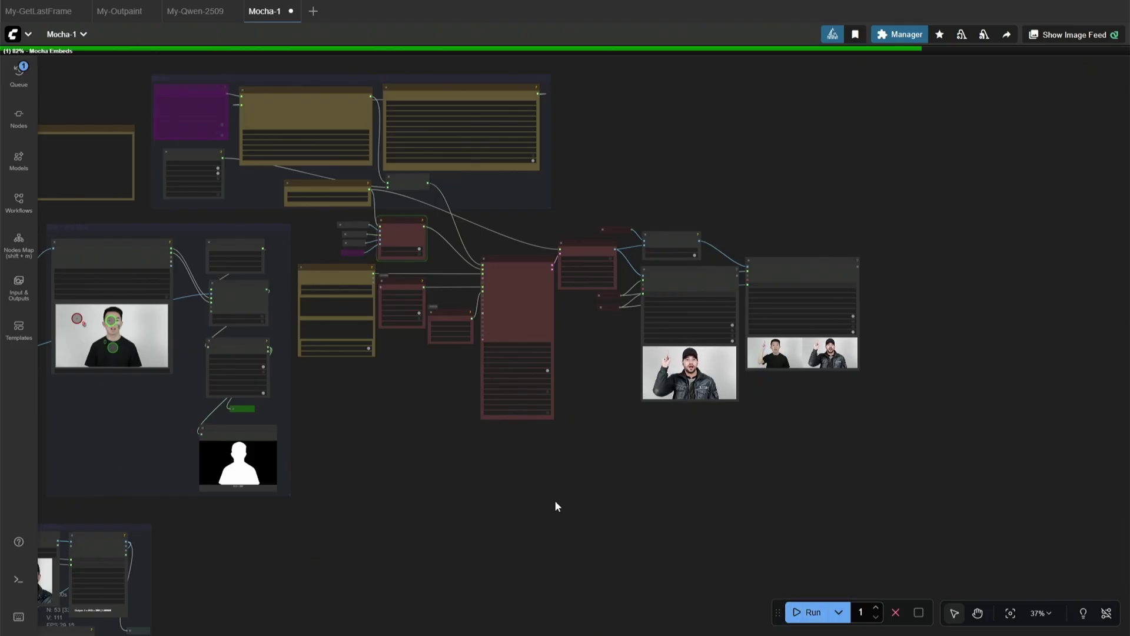
{"action": "key", "text": "alt+Tab"}
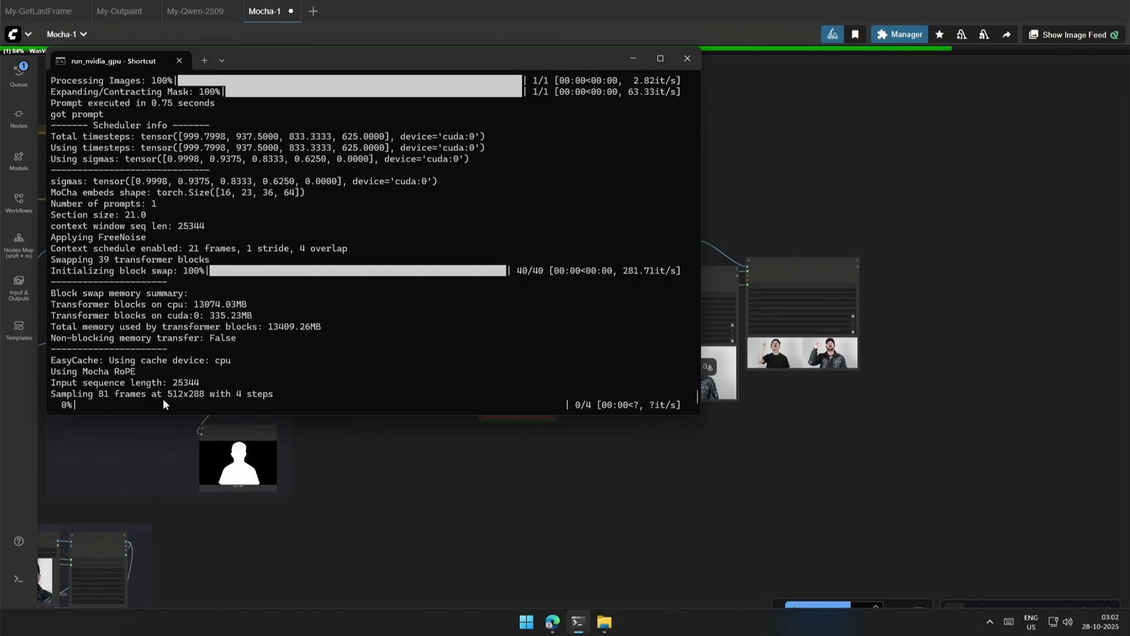
{"action": "left_click_drag", "start_coordinate": [165, 394], "coordinate": [210, 394]}
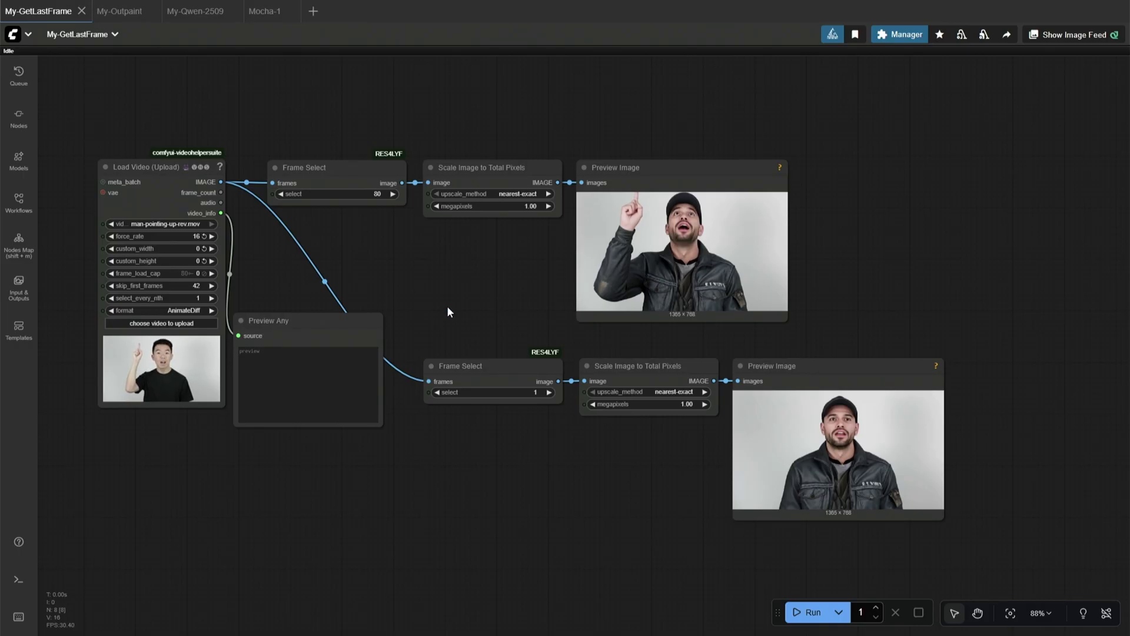
{"action": "key", "text": "alt+bracketright"}
Survey the My-Outpaint graph, moving the Markdown Note aside and bringing Load Diffusion Model into view
{"action": "left_click_drag", "start_coordinate": [361, 315], "coordinate": [156, 364]}
{"action": "scroll", "coordinate": [542, 371], "scroll_direction": "up", "scroll_amount": 3}
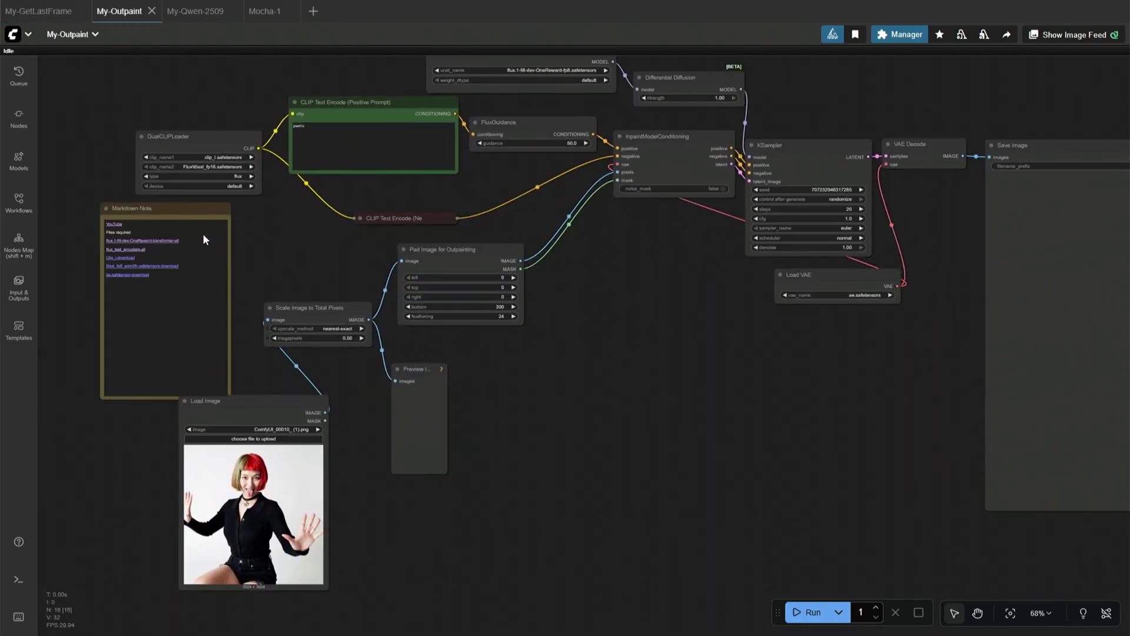
{"action": "left_click_drag", "start_coordinate": [188, 213], "coordinate": [151, 224]}
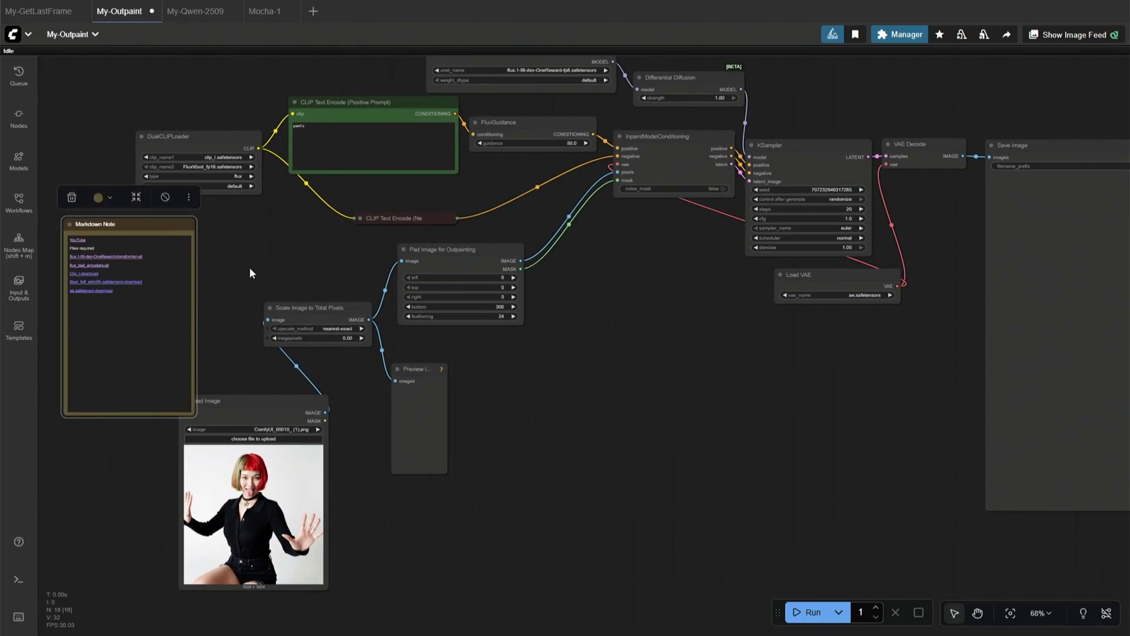
{"action": "scroll", "coordinate": [249, 266], "scroll_direction": "up", "scroll_amount": 3}
{"action": "left_click_drag", "start_coordinate": [249, 267], "coordinate": [369, 298]}
{"action": "scroll", "coordinate": [551, 151], "scroll_direction": "up", "scroll_amount": 4}
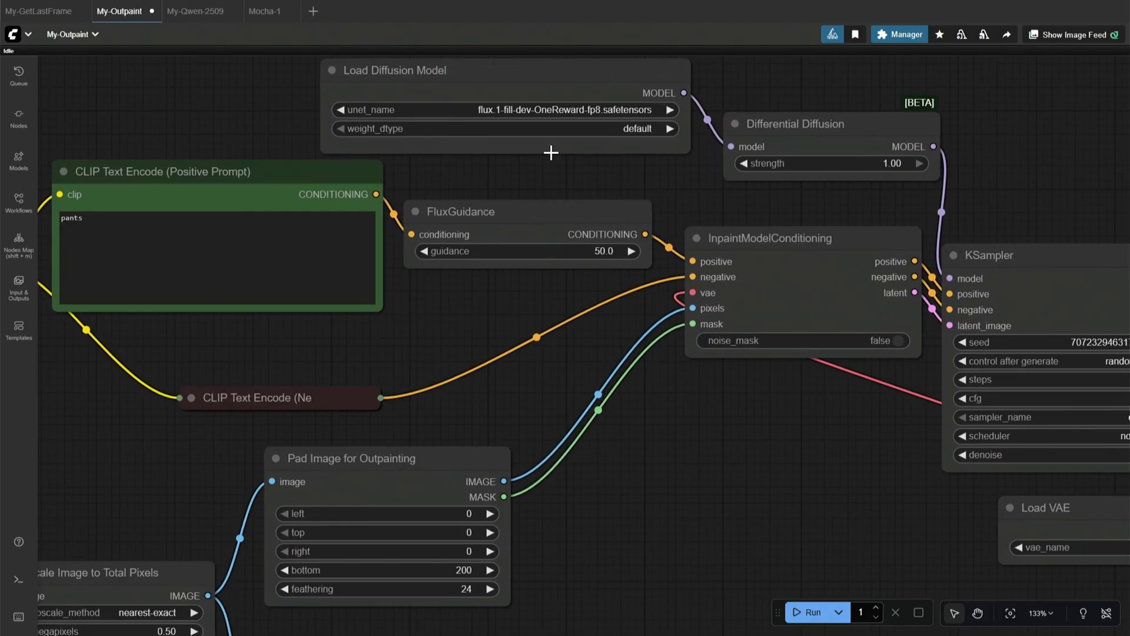
{"action": "left_click_drag", "start_coordinate": [551, 151], "coordinate": [499, 118]}
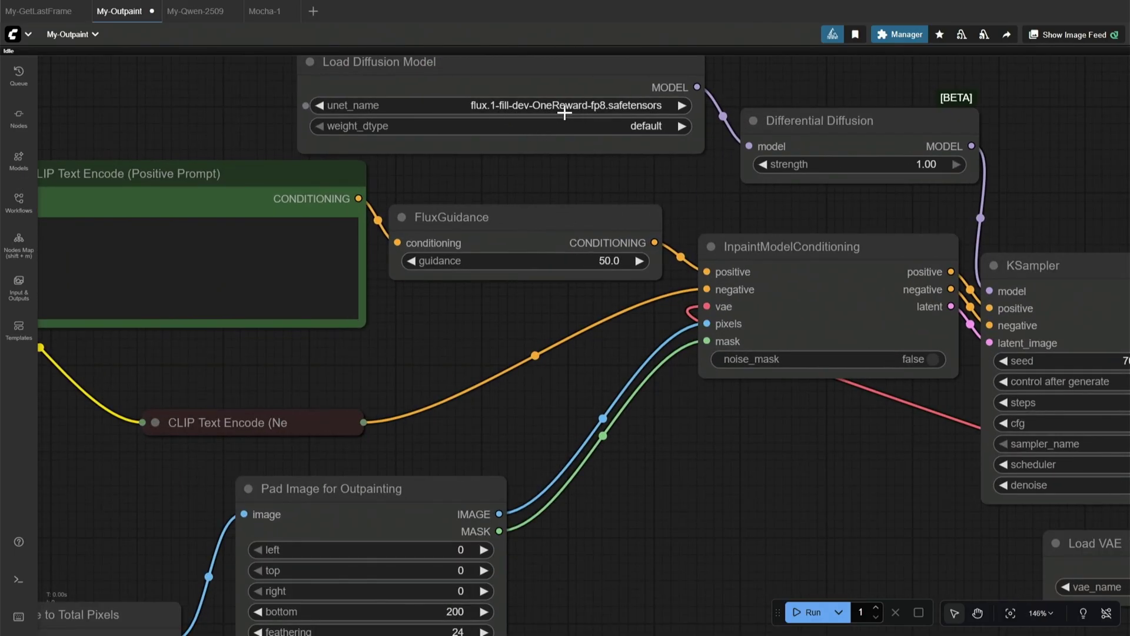
{"action": "scroll", "coordinate": [524, 333], "scroll_direction": "down", "scroll_amount": 4}
{"action": "left_click_drag", "start_coordinate": [538, 353], "coordinate": [670, 391]}
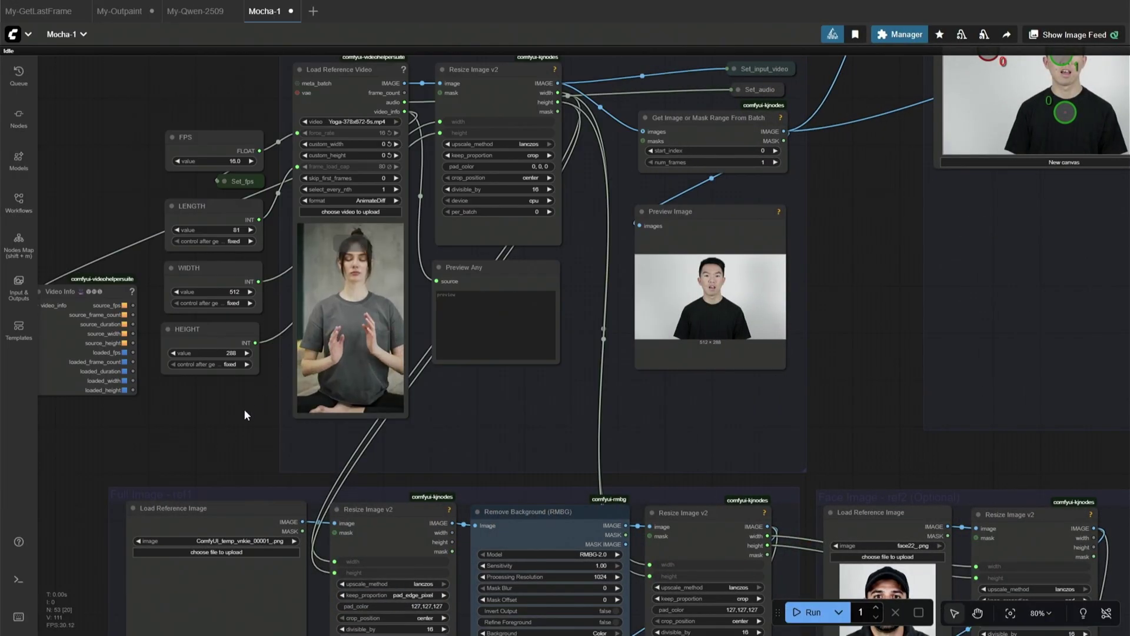
{"action": "scroll", "coordinate": [224, 428], "scroll_direction": "down", "scroll_amount": 8}
{"action": "left_click_drag", "start_coordinate": [733, 537], "coordinate": [719, 493]}
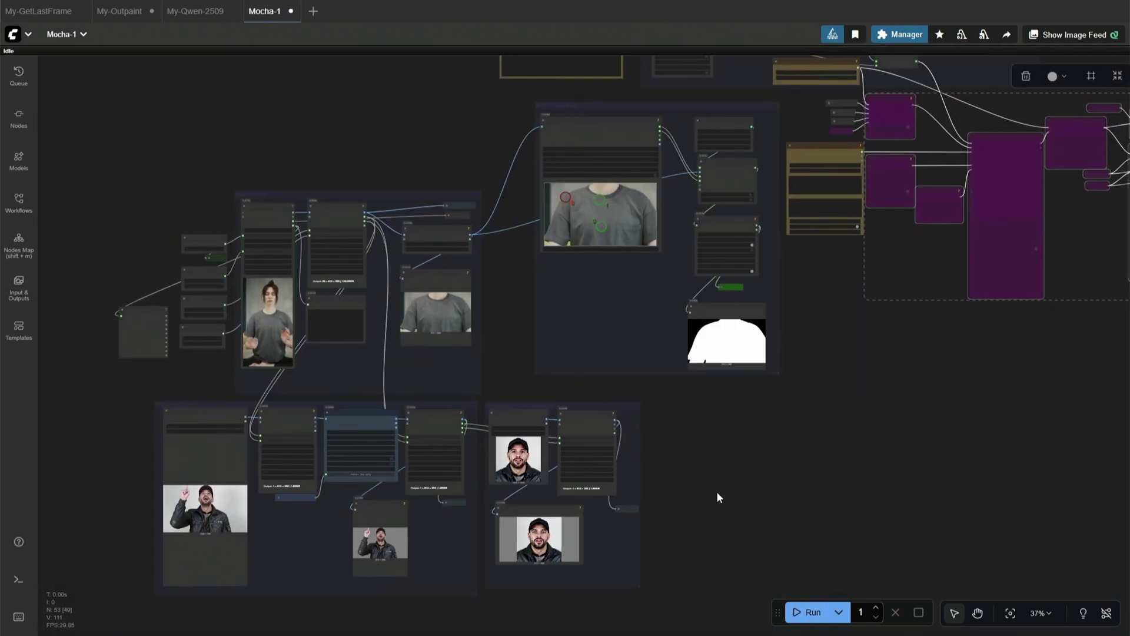
{"action": "scroll", "coordinate": [228, 295], "scroll_direction": "up", "scroll_amount": 12}
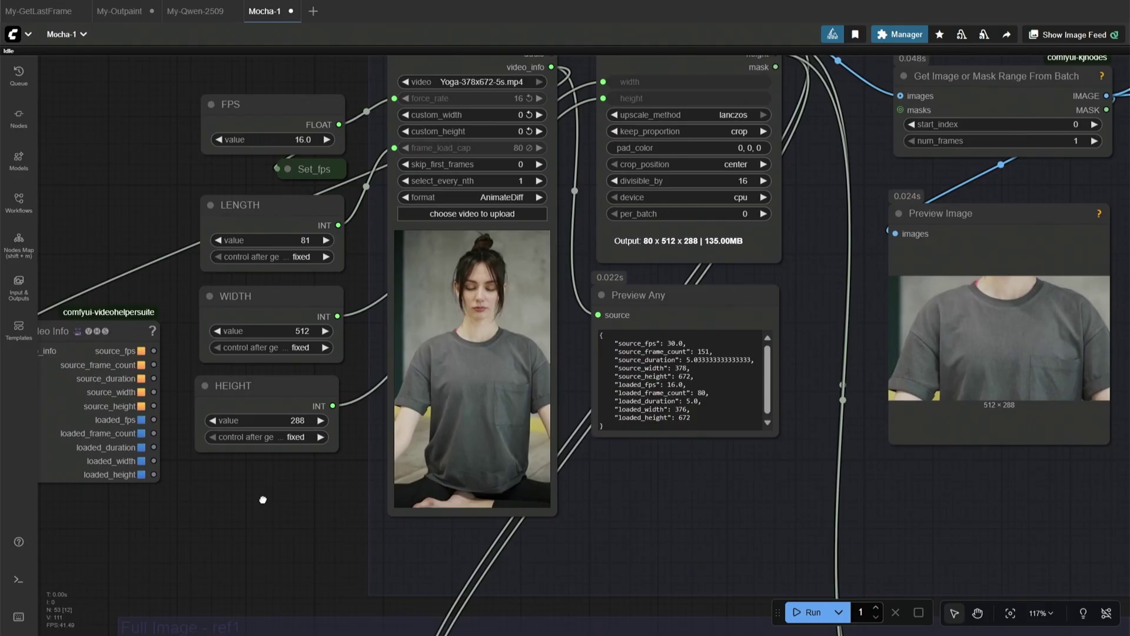
{"action": "left_click_drag", "start_coordinate": [263, 499], "coordinate": [300, 511]}
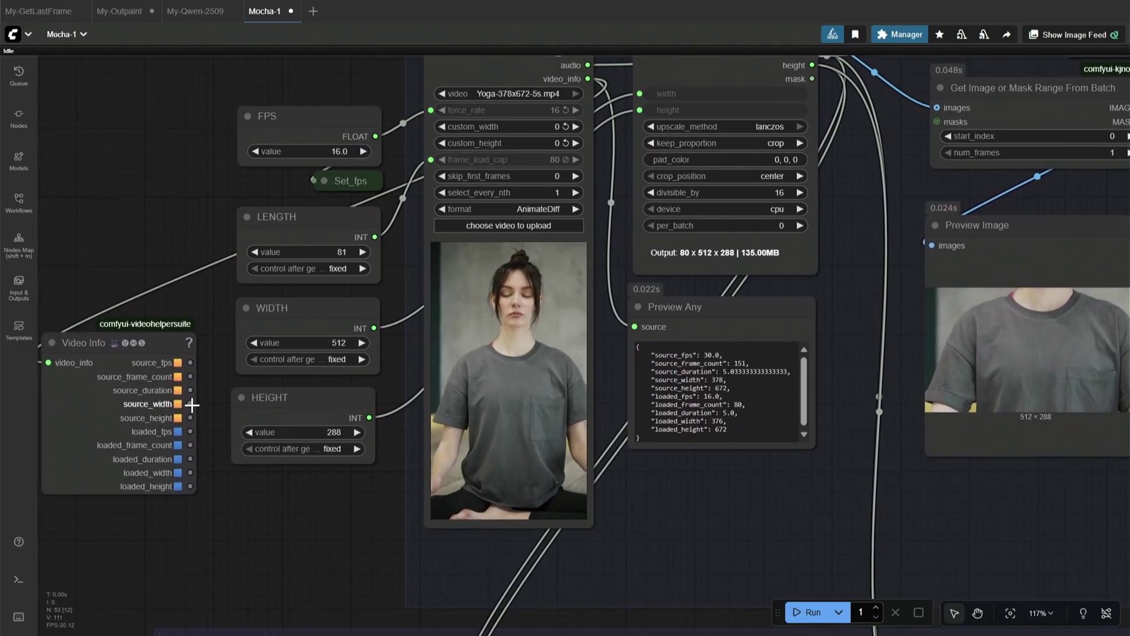
{"action": "left_click_drag", "start_coordinate": [191, 404], "coordinate": [265, 343]}
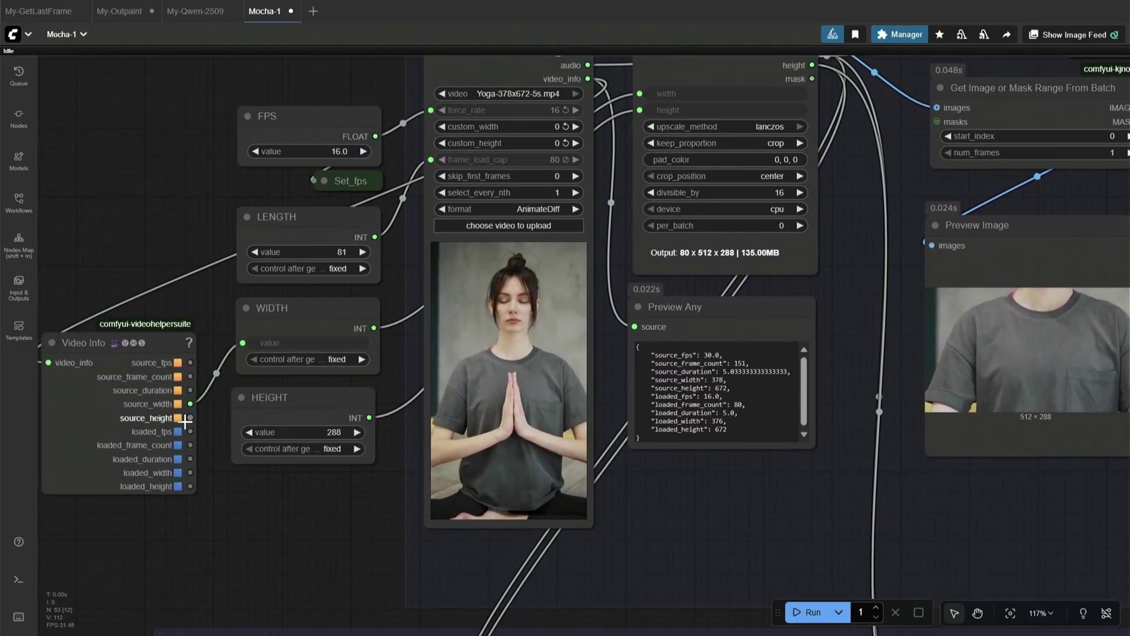
{"action": "left_click_drag", "start_coordinate": [186, 420], "coordinate": [237, 433]}
{"action": "scroll", "coordinate": [279, 508], "scroll_direction": "down", "scroll_amount": 3}
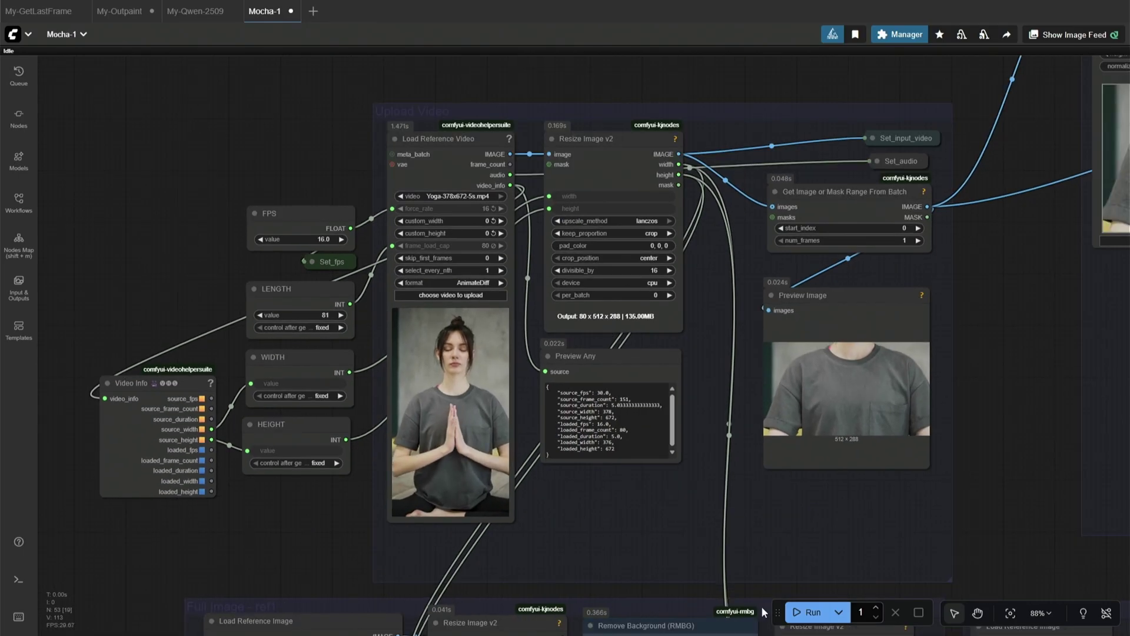
{"action": "scroll", "coordinate": [768, 608], "scroll_direction": "down", "scroll_amount": 5}
{"action": "left_click_drag", "start_coordinate": [931, 595], "coordinate": [775, 285]}
{"action": "scroll", "coordinate": [775, 285], "scroll_direction": "up", "scroll_amount": 1}
{"action": "left_click", "coordinate": [797, 612]}
{"action": "scroll", "coordinate": [173, 411], "scroll_direction": "up", "scroll_amount": 5}
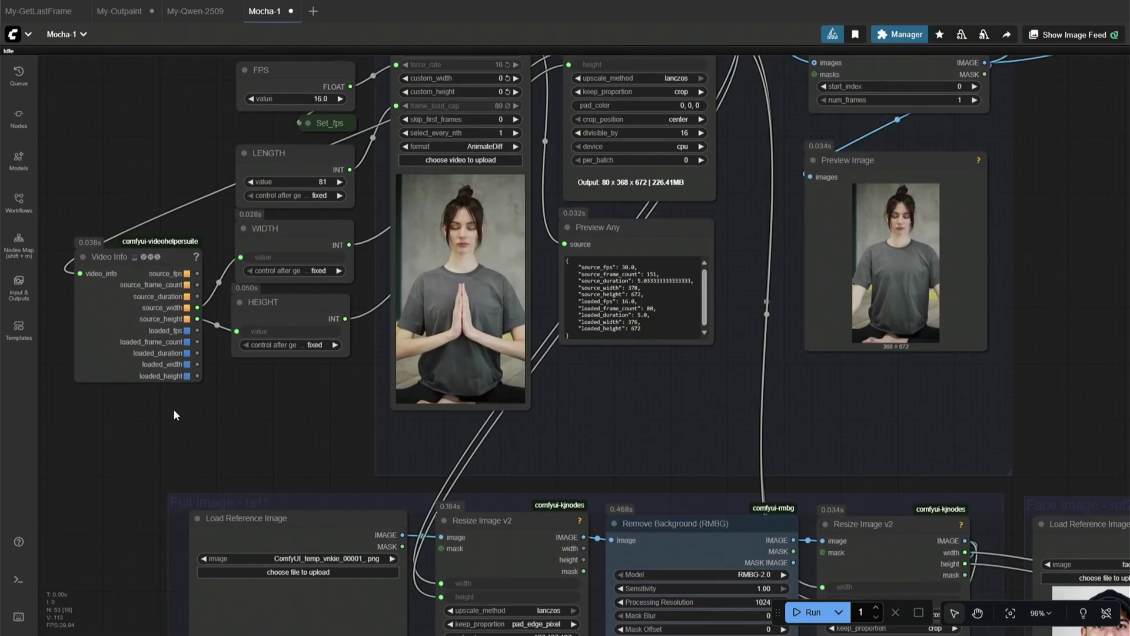
{"action": "scroll", "coordinate": [174, 415], "scroll_direction": "up", "scroll_amount": 3}
{"action": "scroll", "coordinate": [498, 319], "scroll_direction": "down", "scroll_amount": 1}
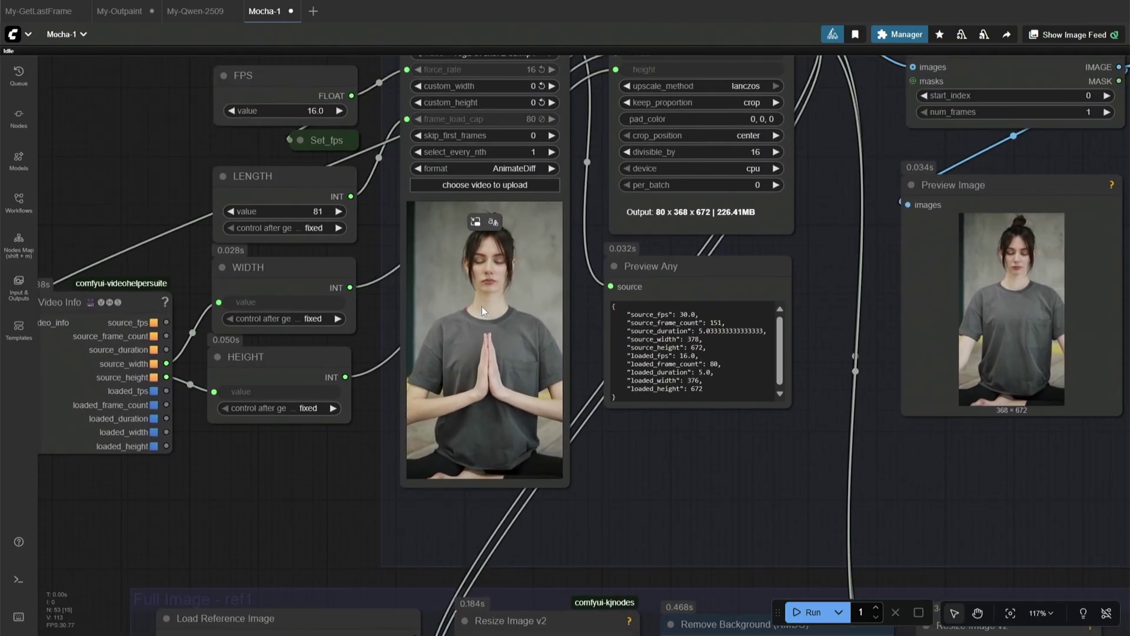
{"action": "scroll", "coordinate": [436, 221], "scroll_direction": "down", "scroll_amount": 5}
{"action": "scroll", "coordinate": [349, 260], "scroll_direction": "down", "scroll_amount": 3}
{"action": "left_click_drag", "start_coordinate": [635, 630], "coordinate": [404, 577]}
{"action": "scroll", "coordinate": [460, 391], "scroll_direction": "up", "scroll_amount": 4}
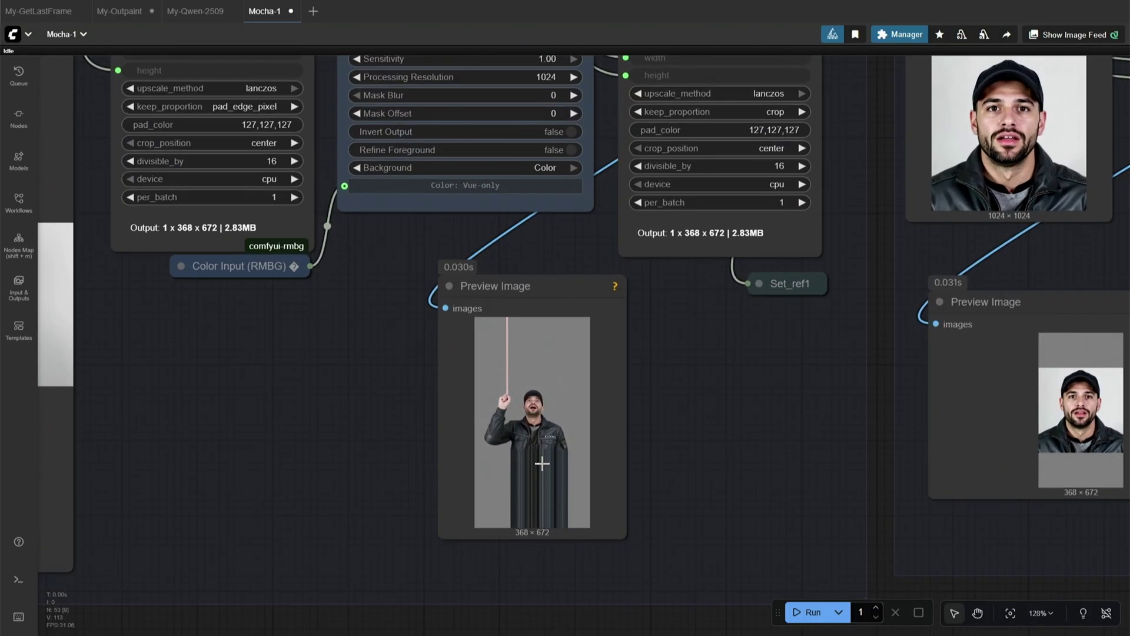
{"action": "scroll", "coordinate": [517, 427], "scroll_direction": "up", "scroll_amount": 4}
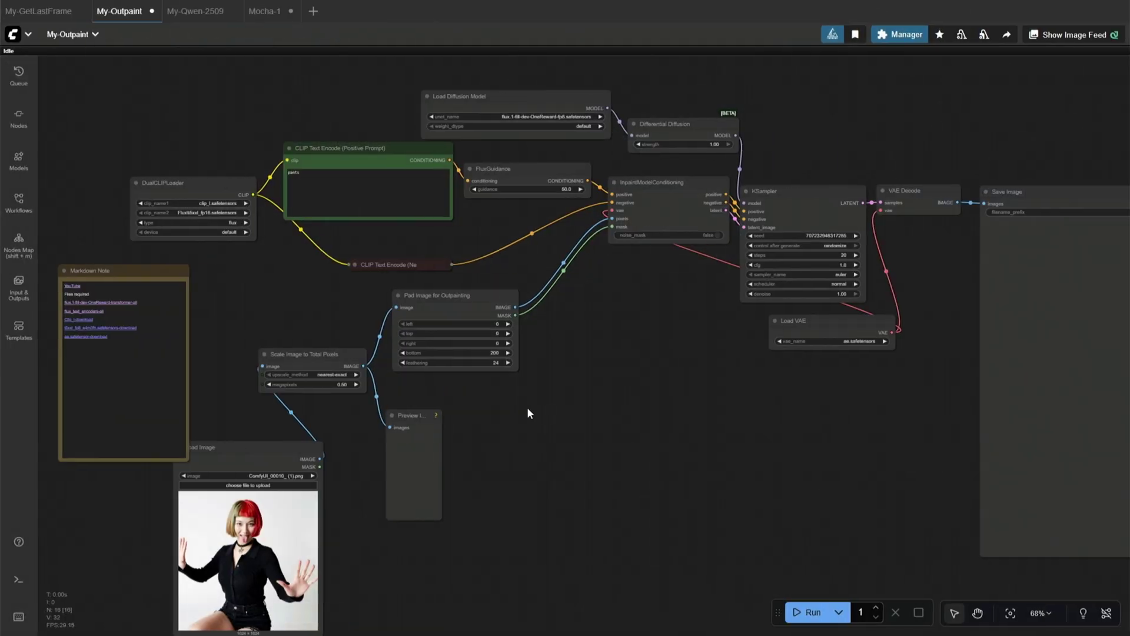
Run the My-Outpaint graph to preview the scaled reference photo
{"action": "left_click_drag", "start_coordinate": [528, 411], "coordinate": [629, 391]}
{"action": "scroll", "coordinate": [471, 348], "scroll_direction": "up", "scroll_amount": 6}
{"action": "left_click_drag", "start_coordinate": [471, 348], "coordinate": [530, 353]}
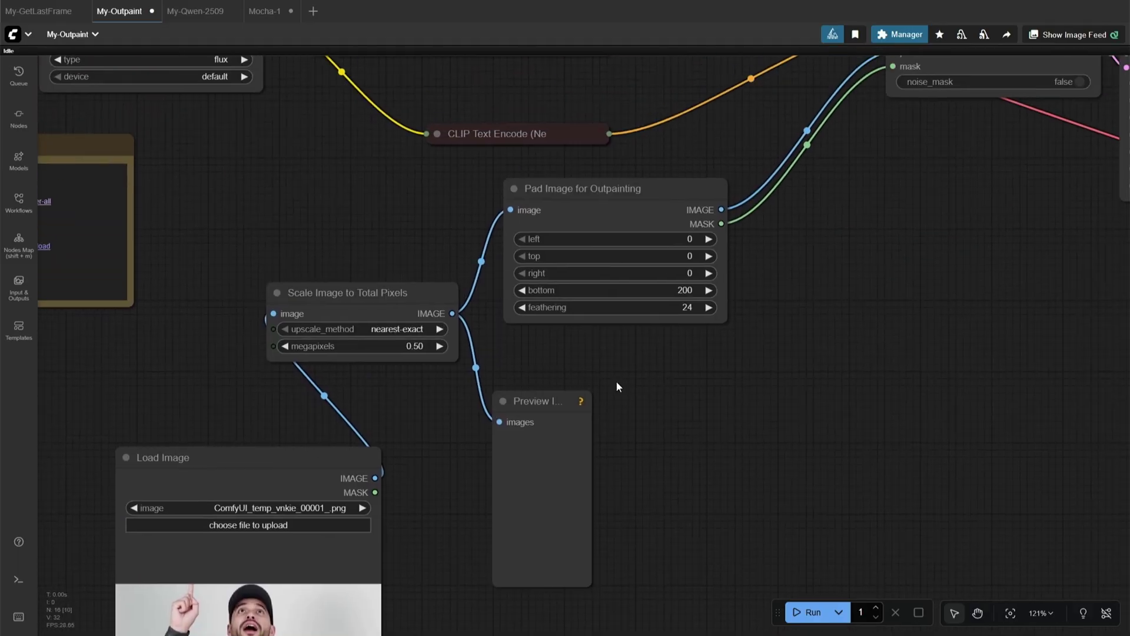
{"action": "scroll", "coordinate": [616, 381], "scroll_direction": "down", "scroll_amount": 2}
{"action": "left_click_drag", "start_coordinate": [616, 381], "coordinate": [373, 469]}
{"action": "left_click_drag", "start_coordinate": [612, 184], "coordinate": [943, 347]}
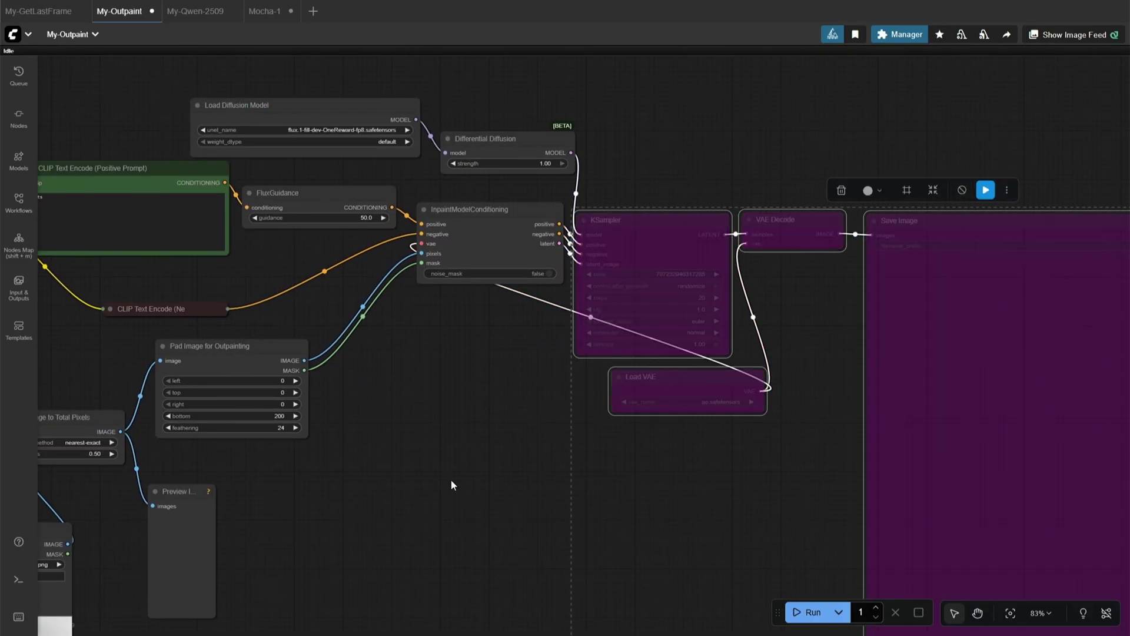
{"action": "left_click_drag", "start_coordinate": [403, 501], "coordinate": [711, 397]}
{"action": "key", "text": "ctrl+Return"}
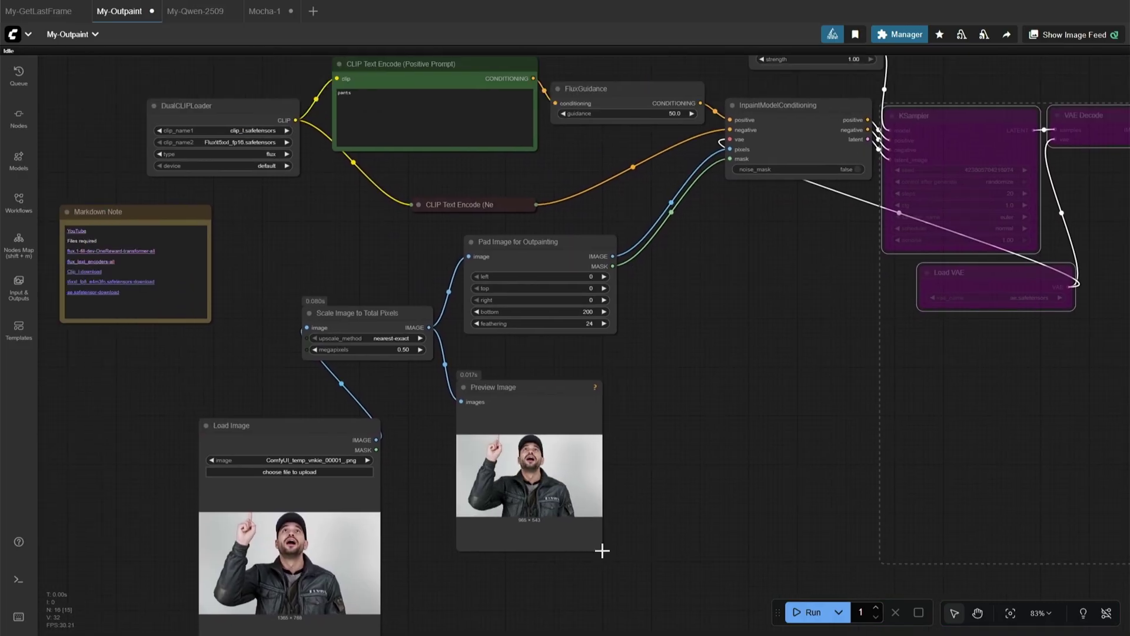
Set Pad Image top and bottom padding to 304 and save the cropped outpainted result
{"action": "scroll", "coordinate": [557, 547], "scroll_direction": "up", "scroll_amount": 7}
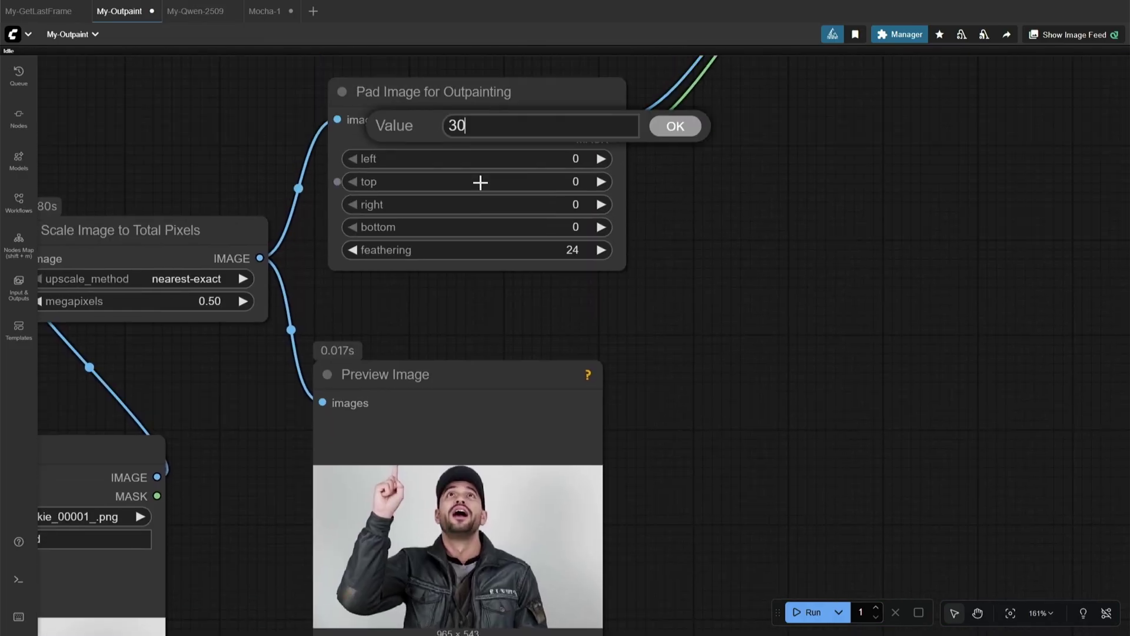
{"action": "type", "text": "0"}
{"action": "key", "text": "Return"}
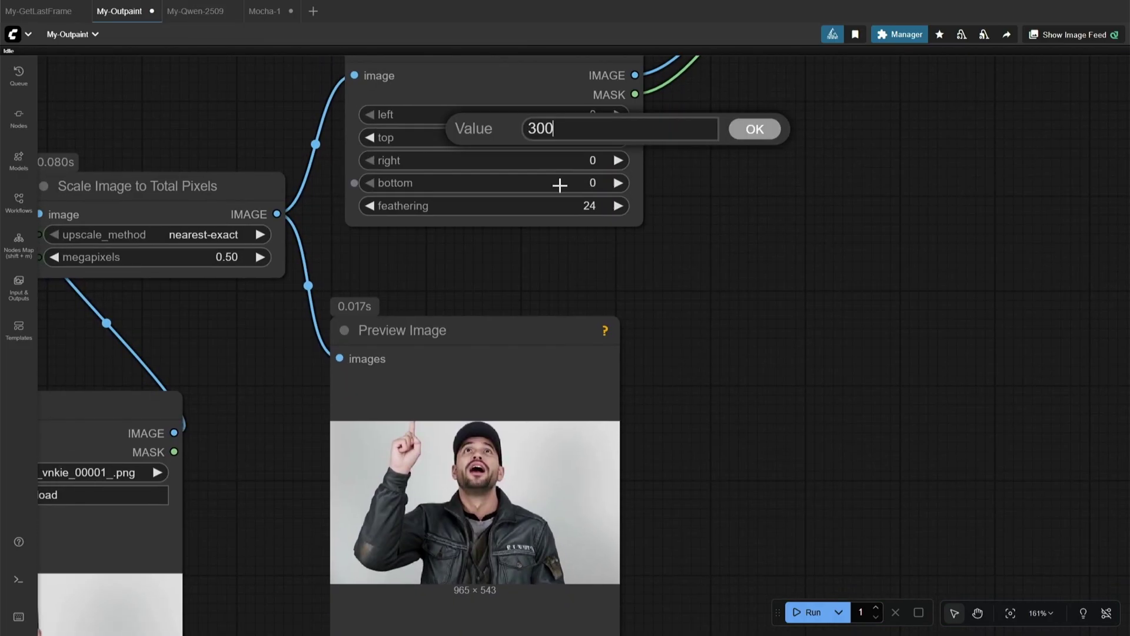
{"action": "key", "text": "Return"}
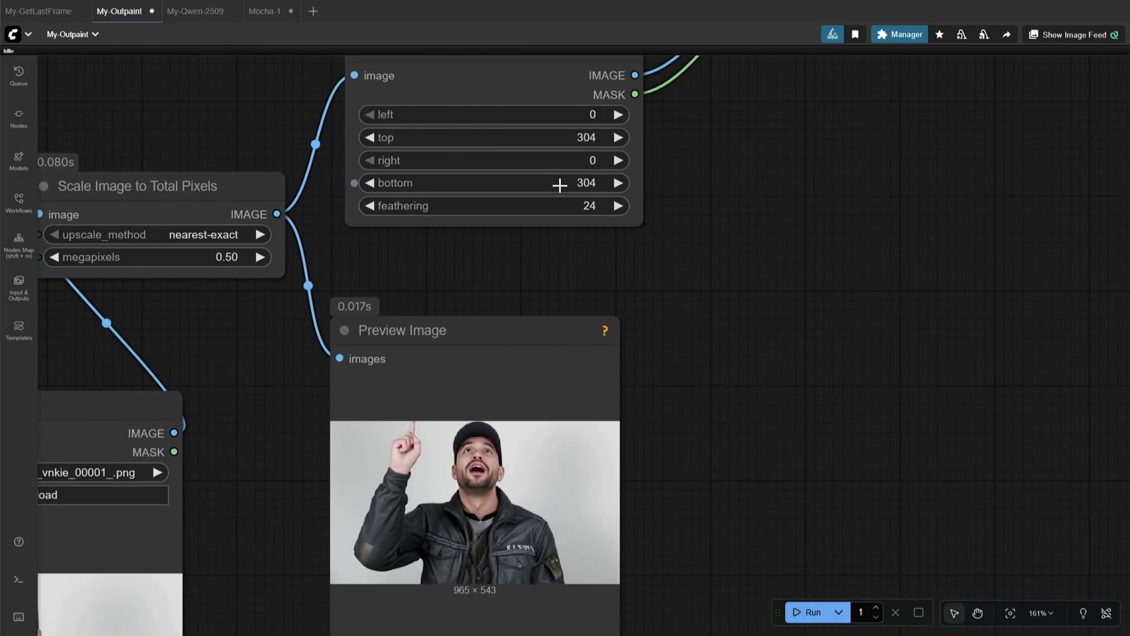
{"action": "scroll", "coordinate": [673, 359], "scroll_direction": "down", "scroll_amount": 5}
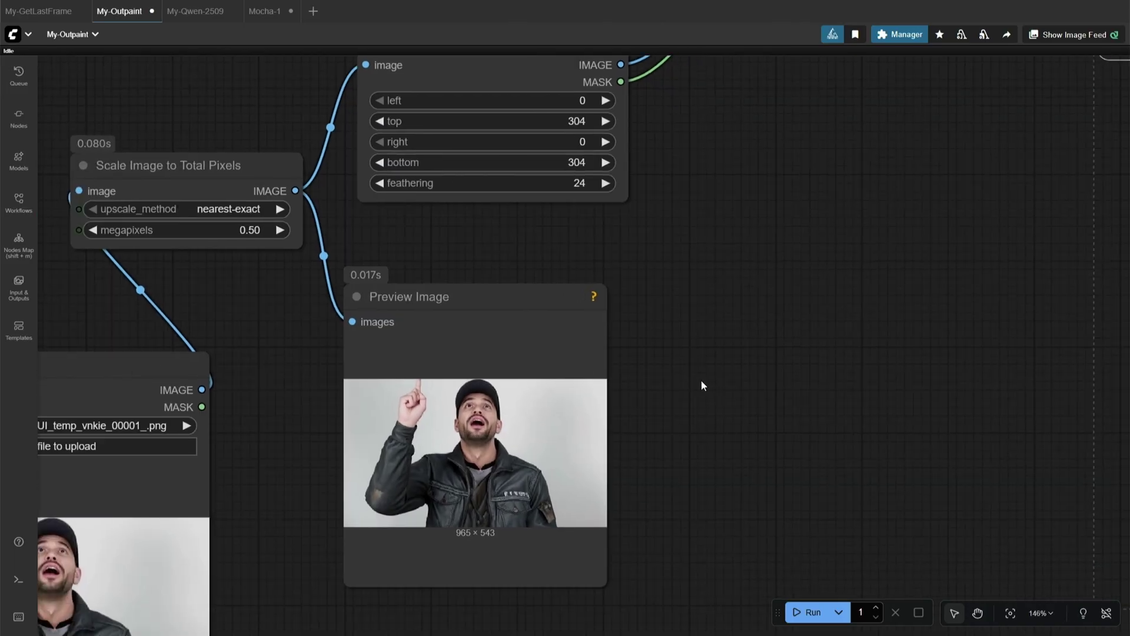
{"action": "scroll", "coordinate": [702, 386], "scroll_direction": "down", "scroll_amount": 3}
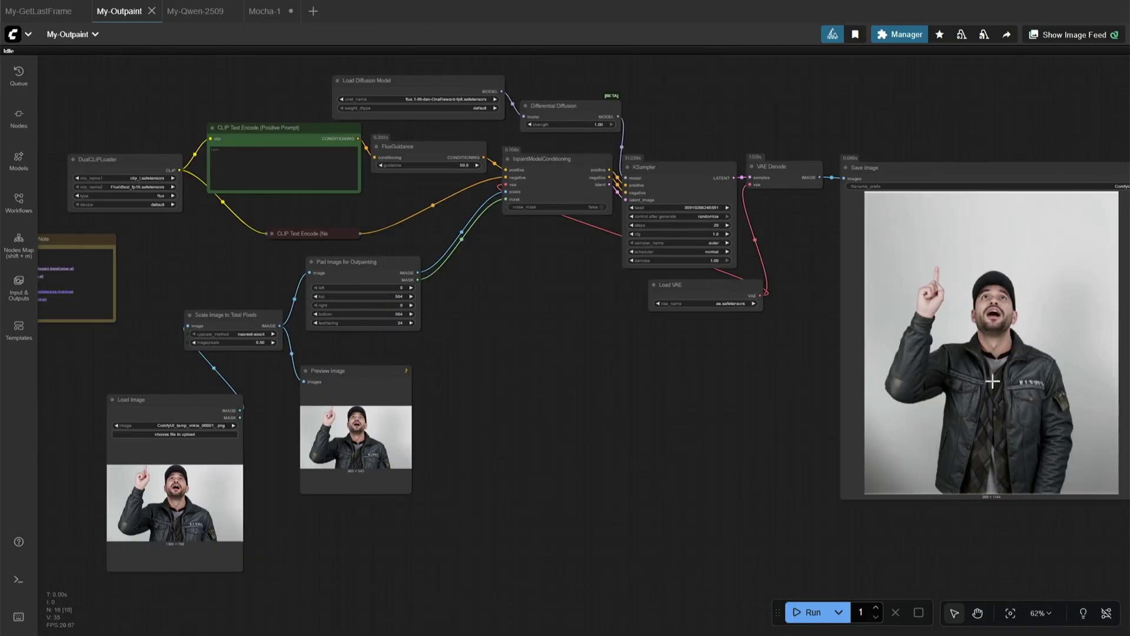
{"action": "left_click_drag", "start_coordinate": [778, 430], "coordinate": [659, 383]}
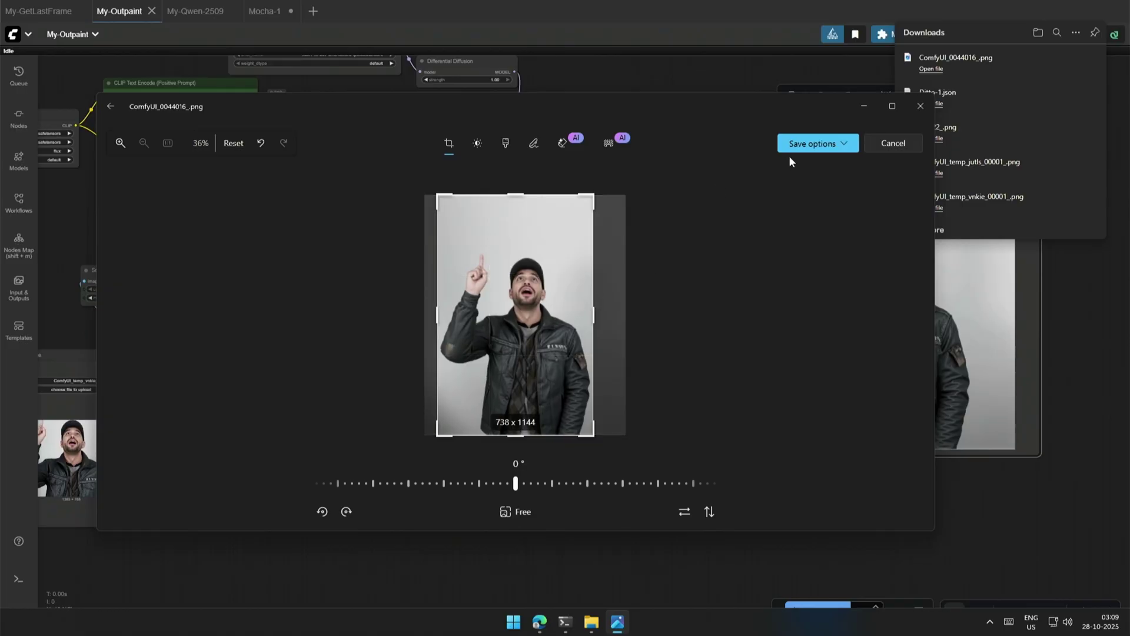
{"action": "left_click", "coordinate": [792, 147]}
{"action": "left_click", "coordinate": [790, 186]}
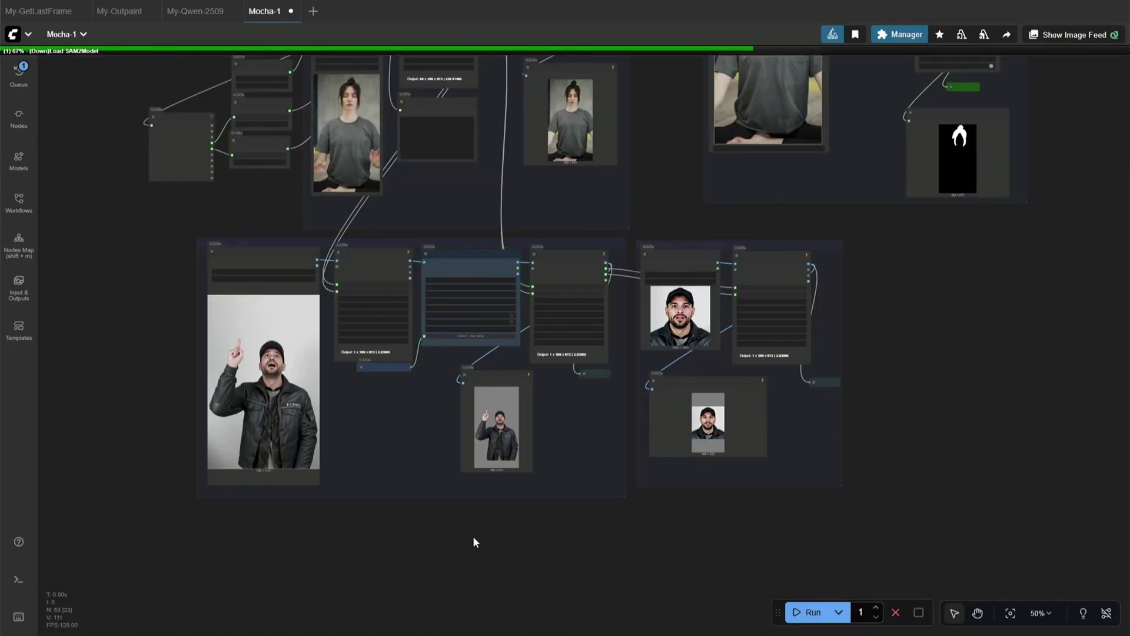
Zoom in on Mocha-1's background-removed 368×672 reference preview of the outpainted man
{"action": "scroll", "coordinate": [472, 535], "scroll_direction": "up", "scroll_amount": 3}
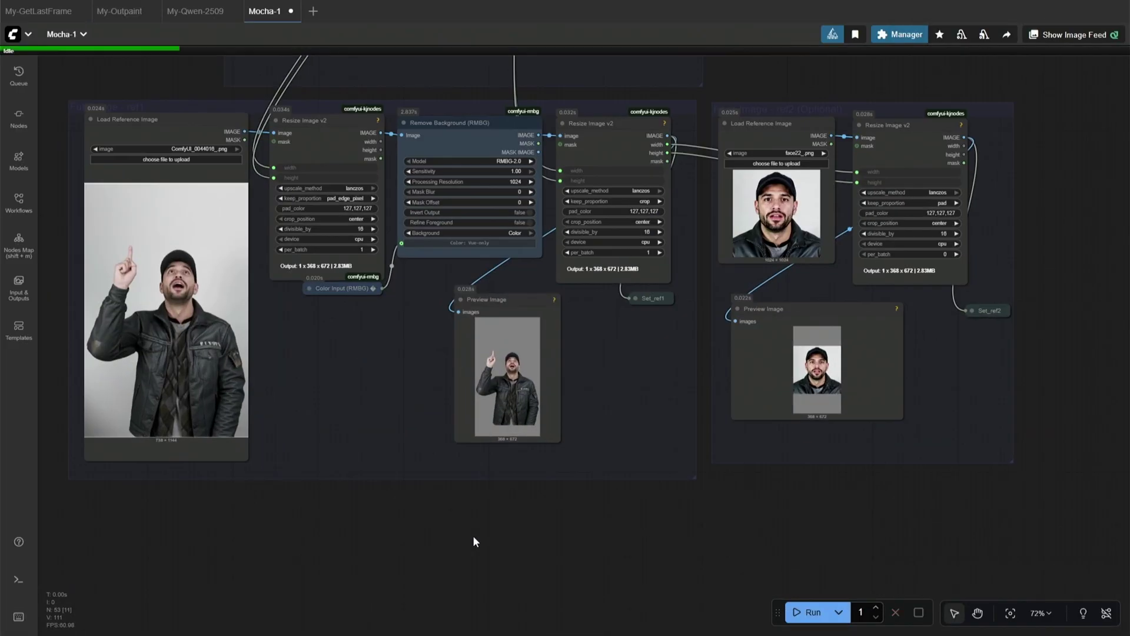
{"action": "scroll", "coordinate": [528, 437], "scroll_direction": "up", "scroll_amount": 3}
{"action": "scroll", "coordinate": [522, 500], "scroll_direction": "up", "scroll_amount": 4}
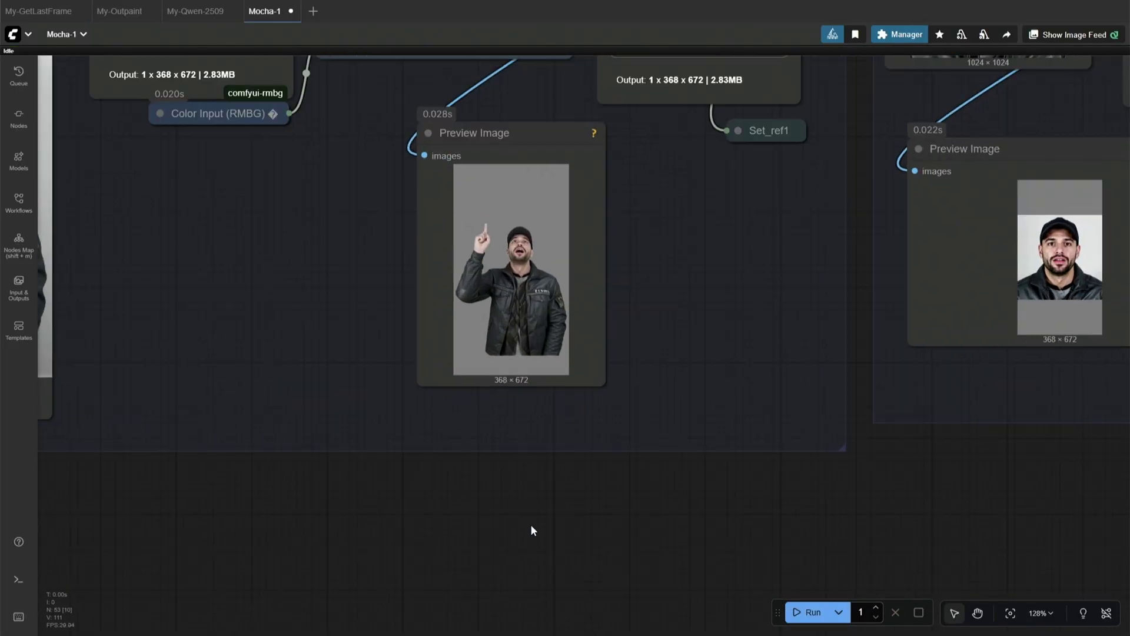
{"action": "left_click_drag", "start_coordinate": [532, 532], "coordinate": [549, 621]}
{"action": "scroll", "coordinate": [535, 458], "scroll_direction": "up", "scroll_amount": 4}
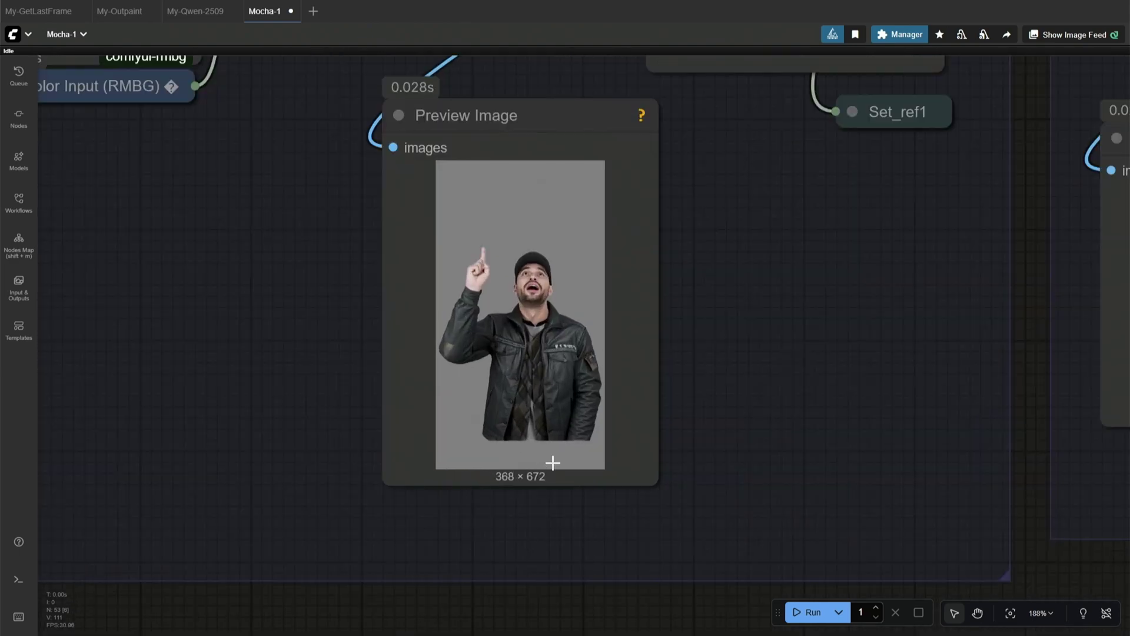
{"action": "scroll", "coordinate": [541, 460], "scroll_direction": "down", "scroll_amount": 8}
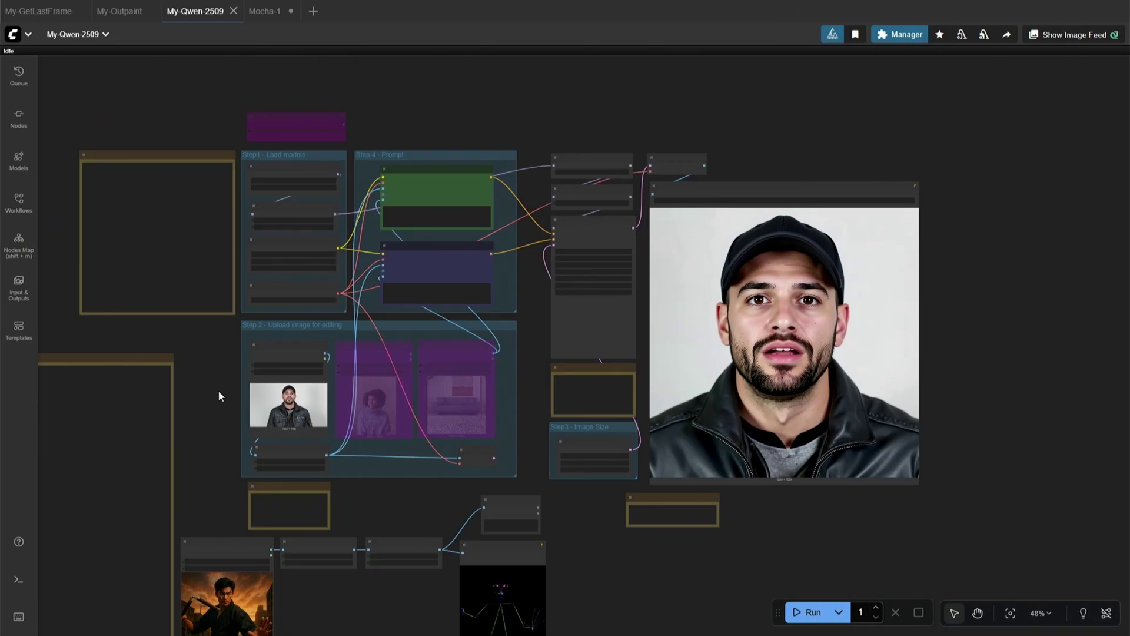
Change the TextEncodeQwenImageEditPlus prompt from the girl's face close-up to the man's
{"action": "left_click_drag", "start_coordinate": [222, 397], "coordinate": [351, 374]}
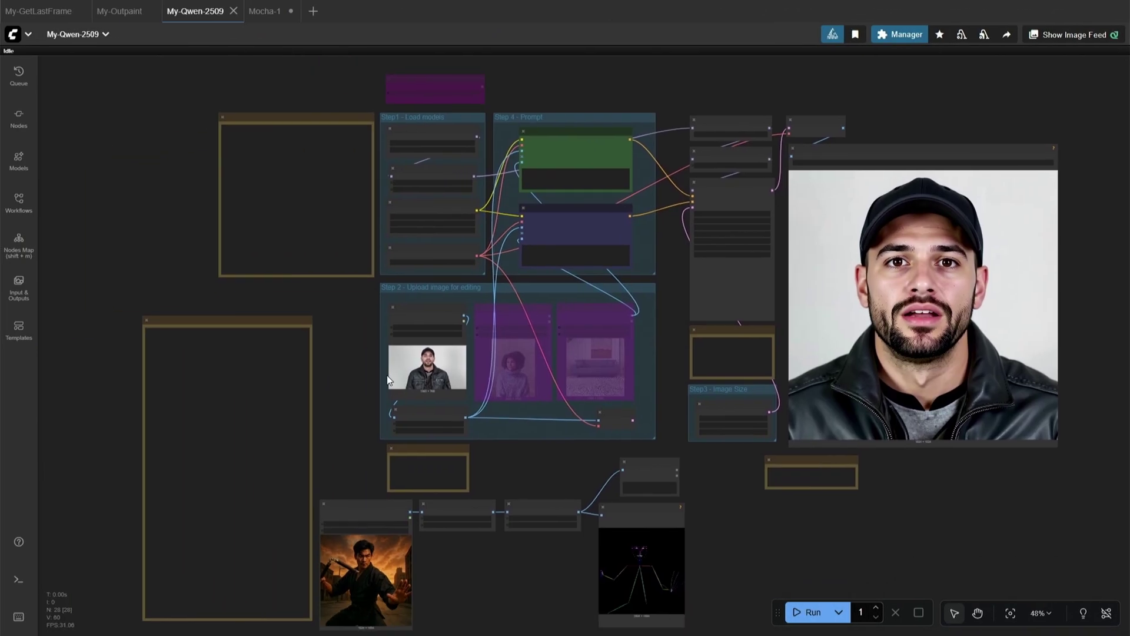
{"action": "scroll", "coordinate": [365, 412], "scroll_direction": "up", "scroll_amount": 1}
{"action": "scroll", "coordinate": [347, 436], "scroll_direction": "up", "scroll_amount": 10}
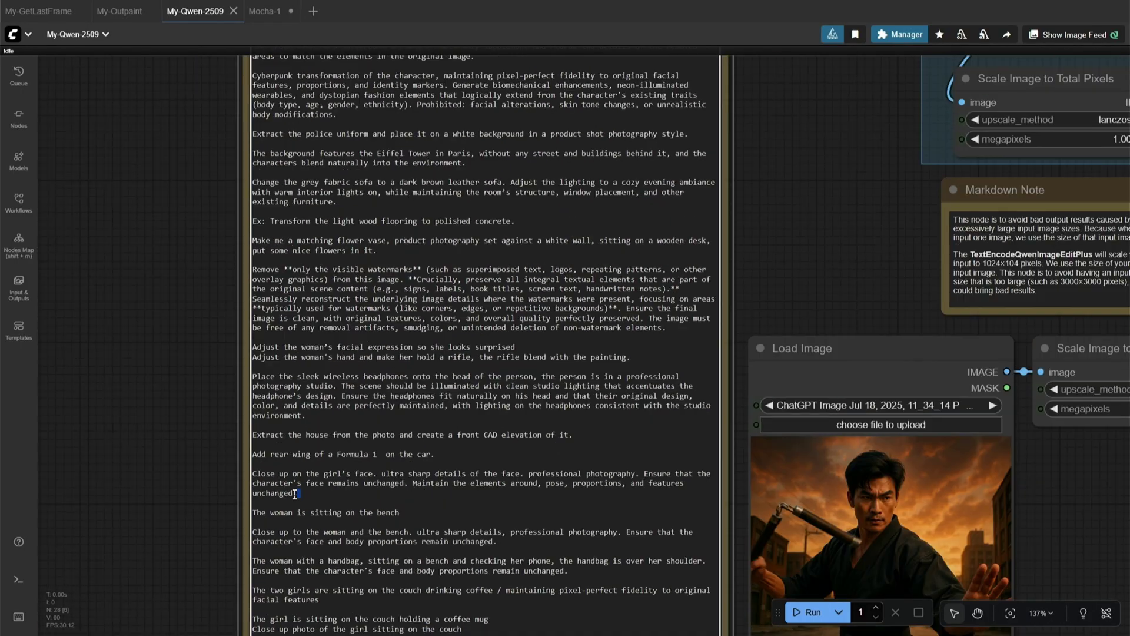
{"action": "left_click_drag", "start_coordinate": [294, 494], "coordinate": [254, 474]}
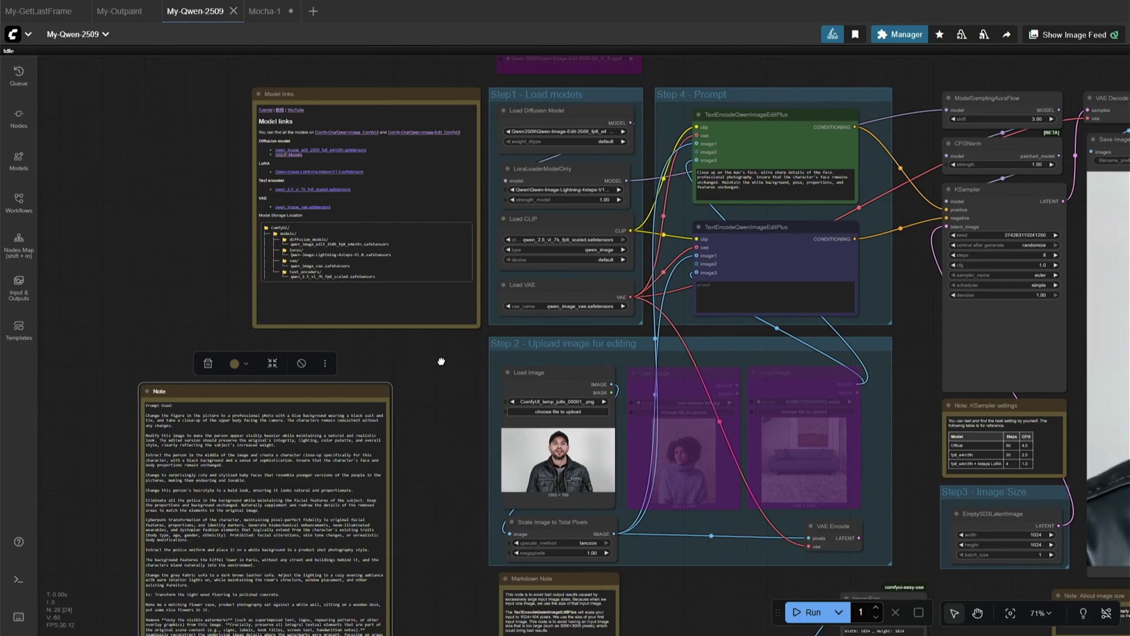
Open the YouTube tutorial linked in the Model links note
{"action": "scroll", "coordinate": [598, 323], "scroll_direction": "up", "scroll_amount": 5}
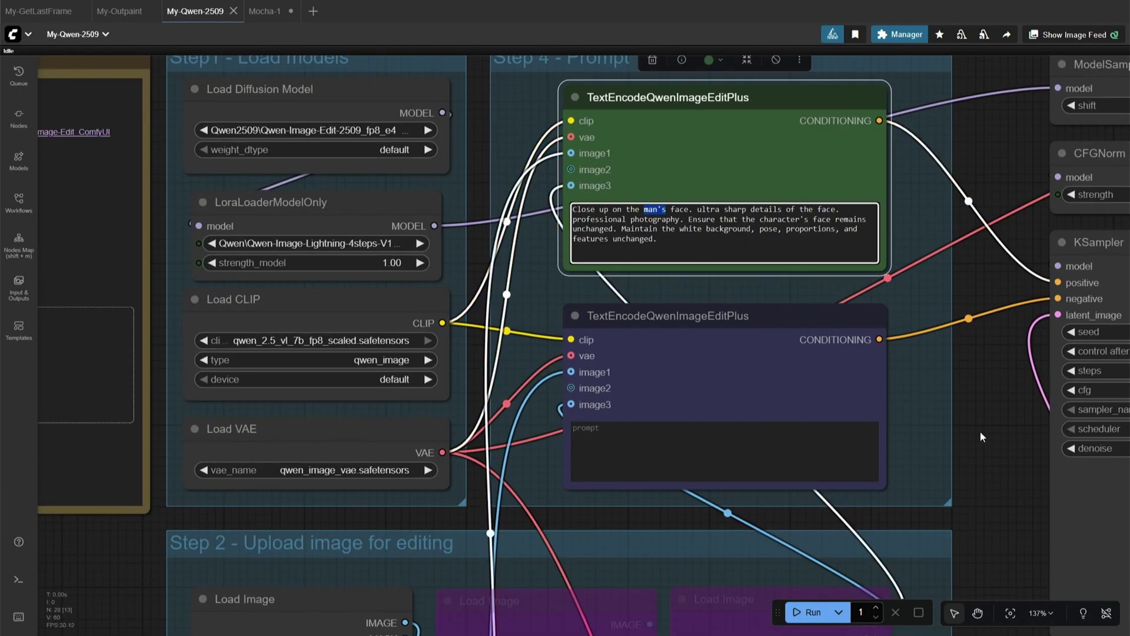
{"action": "scroll", "coordinate": [981, 431], "scroll_direction": "down", "scroll_amount": 8}
{"action": "scroll", "coordinate": [118, 210], "scroll_direction": "up", "scroll_amount": 7}
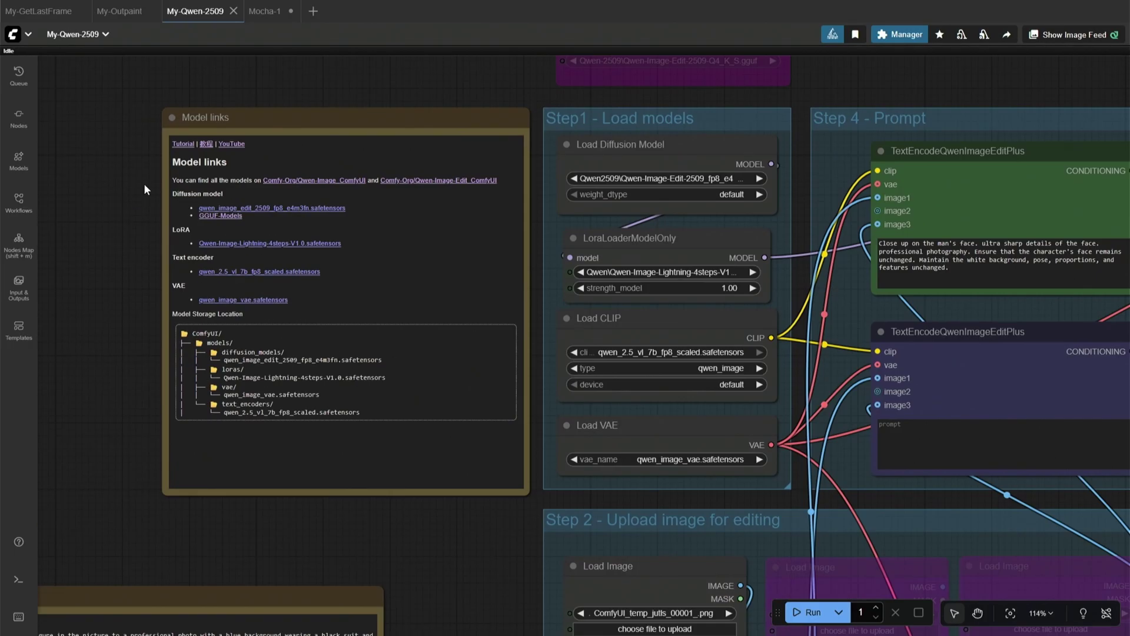
{"action": "left_click", "coordinate": [234, 144]}
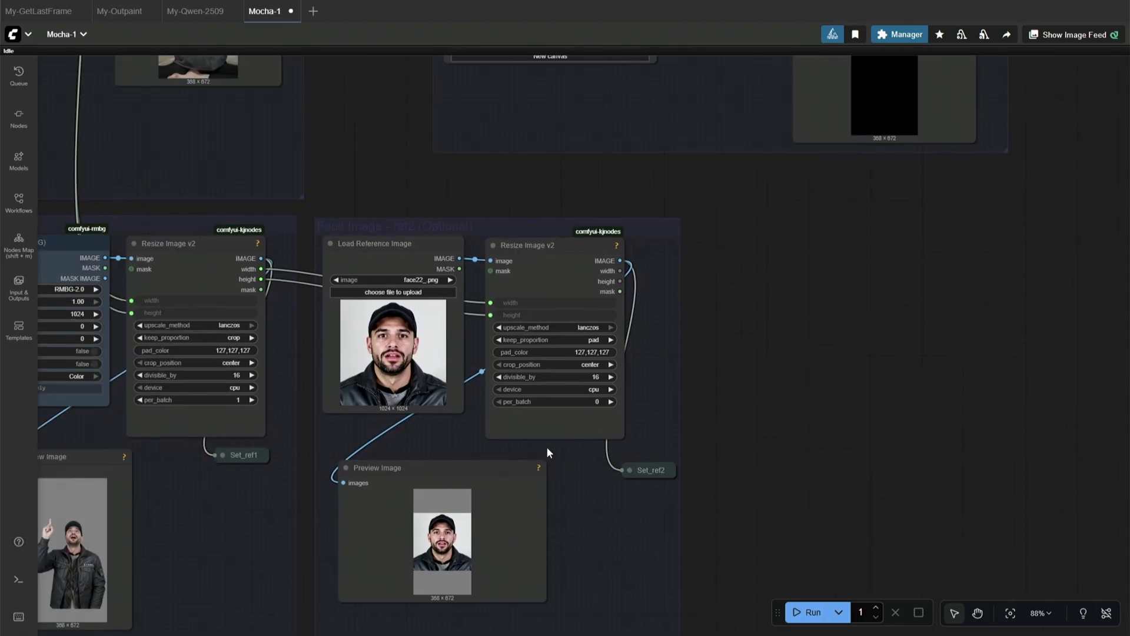
{"action": "scroll", "coordinate": [633, 480], "scroll_direction": "up", "scroll_amount": 4}
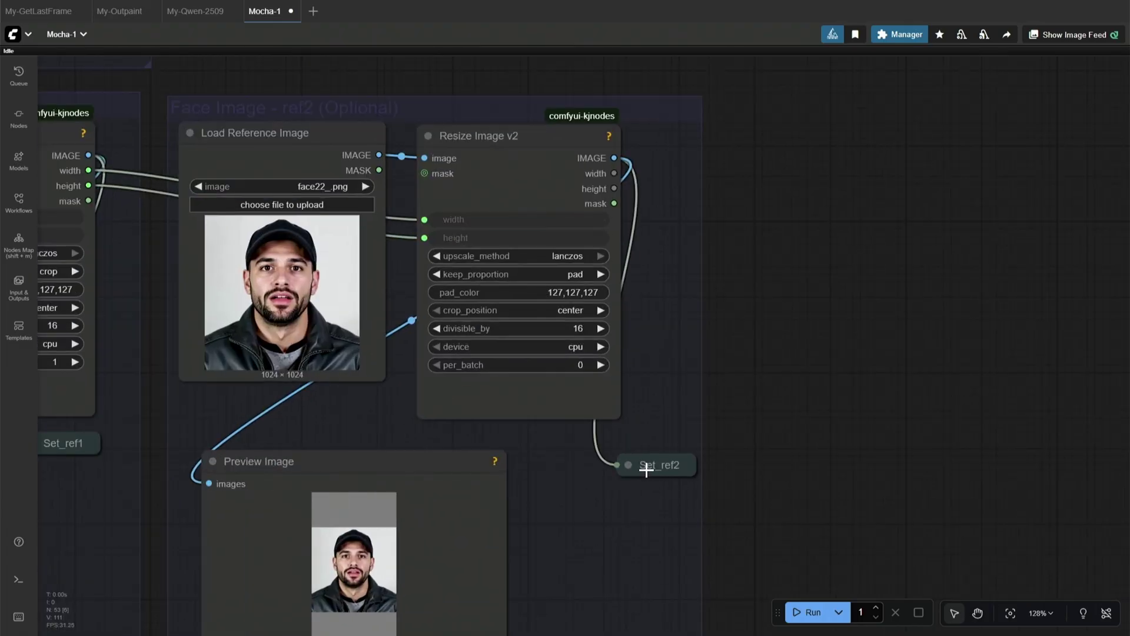
{"action": "left_click", "coordinate": [648, 465]}
{"action": "scroll", "coordinate": [848, 453], "scroll_direction": "down", "scroll_amount": 5}
{"action": "scroll", "coordinate": [853, 438], "scroll_direction": "down", "scroll_amount": 6}
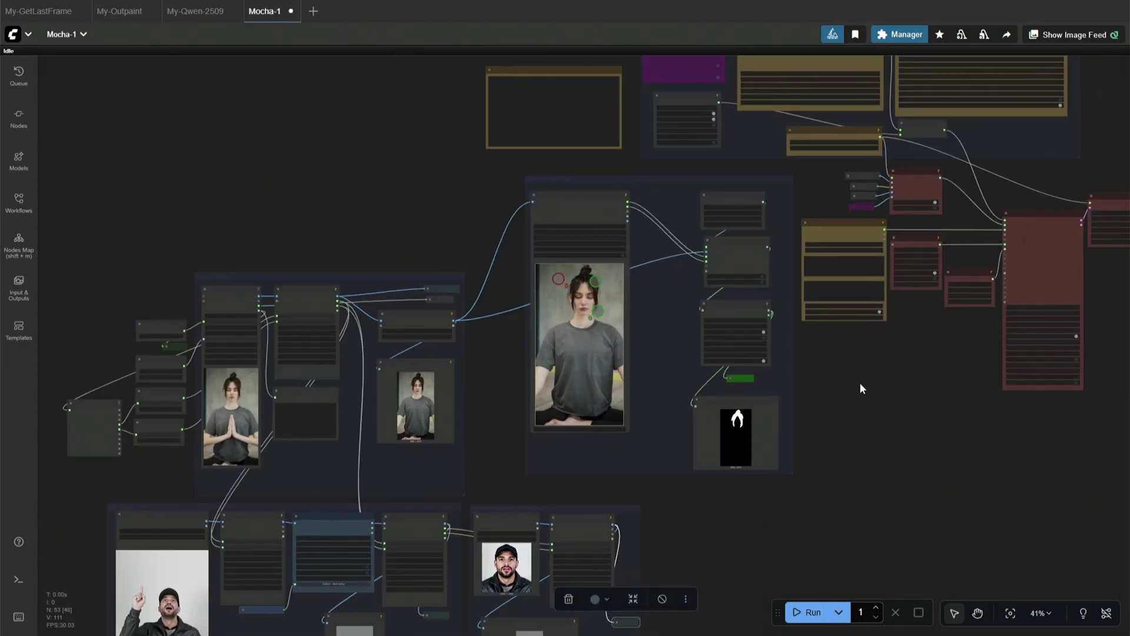
{"action": "scroll", "coordinate": [845, 416], "scroll_direction": "up", "scroll_amount": 10}
{"action": "scroll", "coordinate": [709, 390], "scroll_direction": "up", "scroll_amount": 3}
{"action": "left_click_drag", "start_coordinate": [720, 392], "coordinate": [504, 383]}
{"action": "left_click", "coordinate": [589, 353]}
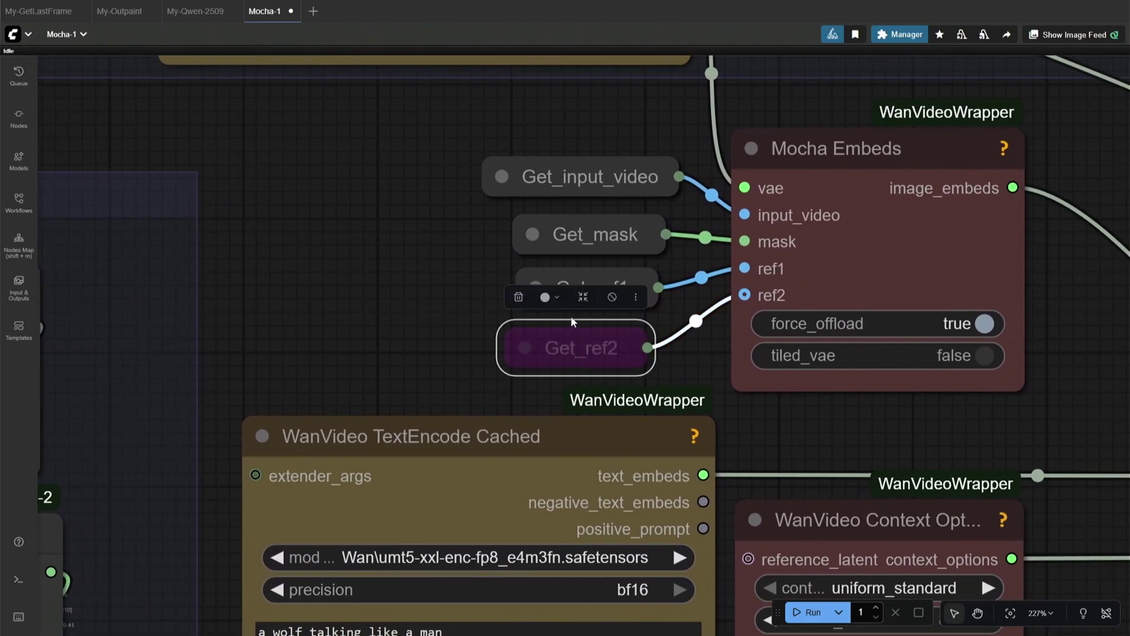
{"action": "left_click", "coordinate": [613, 298]}
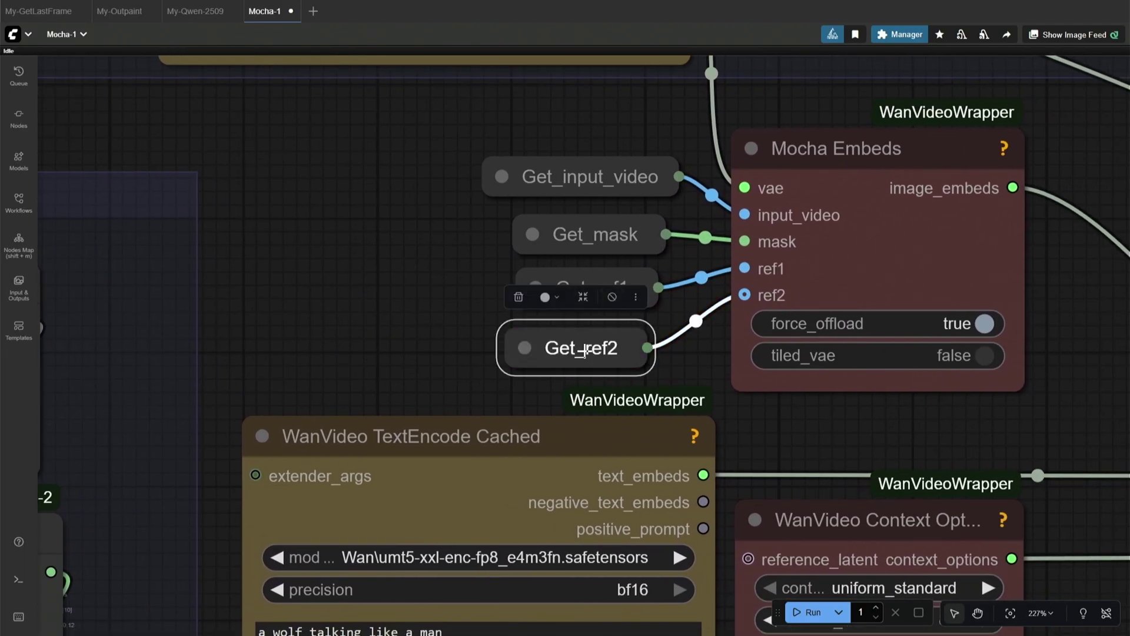
{"action": "left_click", "coordinate": [613, 298]}
{"action": "left_click", "coordinate": [436, 352]}
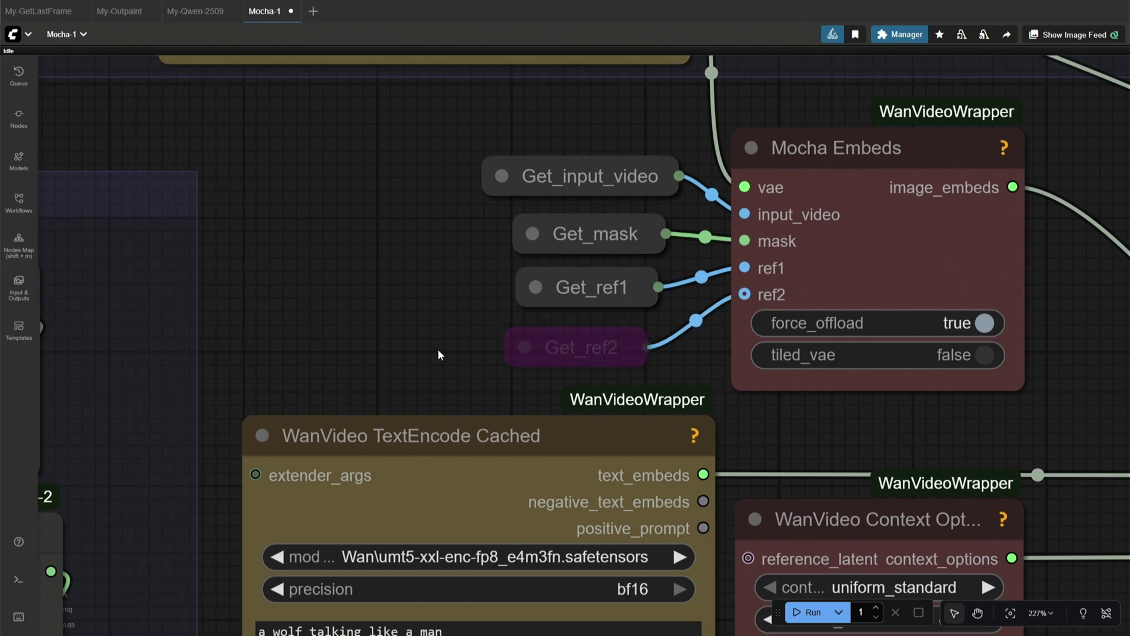
{"action": "scroll", "coordinate": [447, 347], "scroll_direction": "down", "scroll_amount": 8}
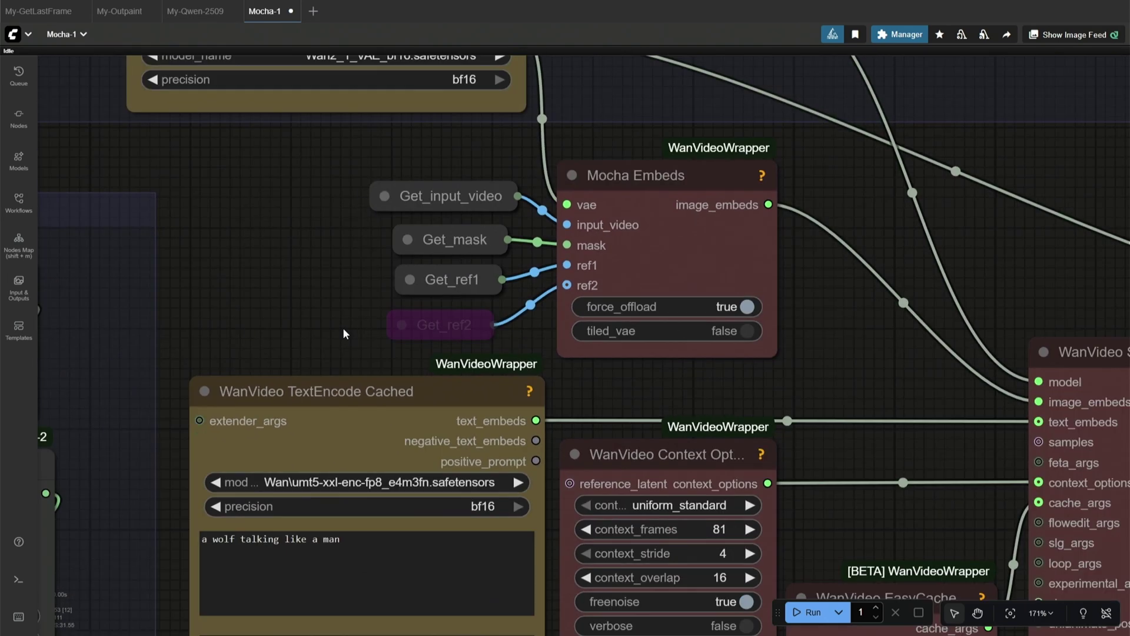